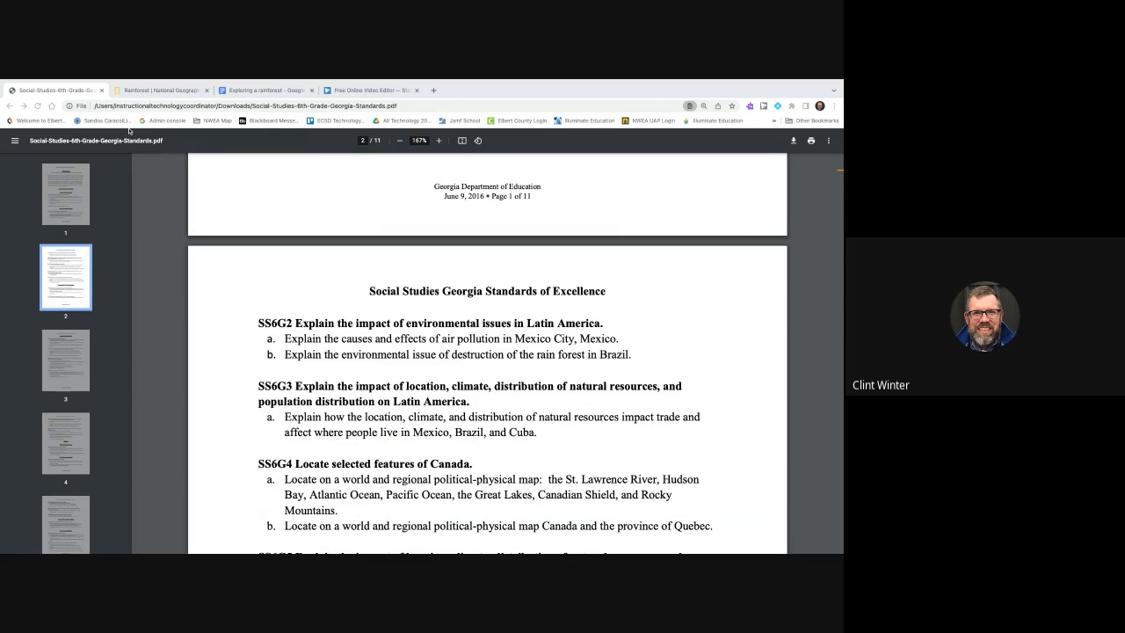
Look over the National Geographic Rainforest article and open the "Exploring a rainforest" document.
{"action": "left_click", "coordinate": [130, 89]}
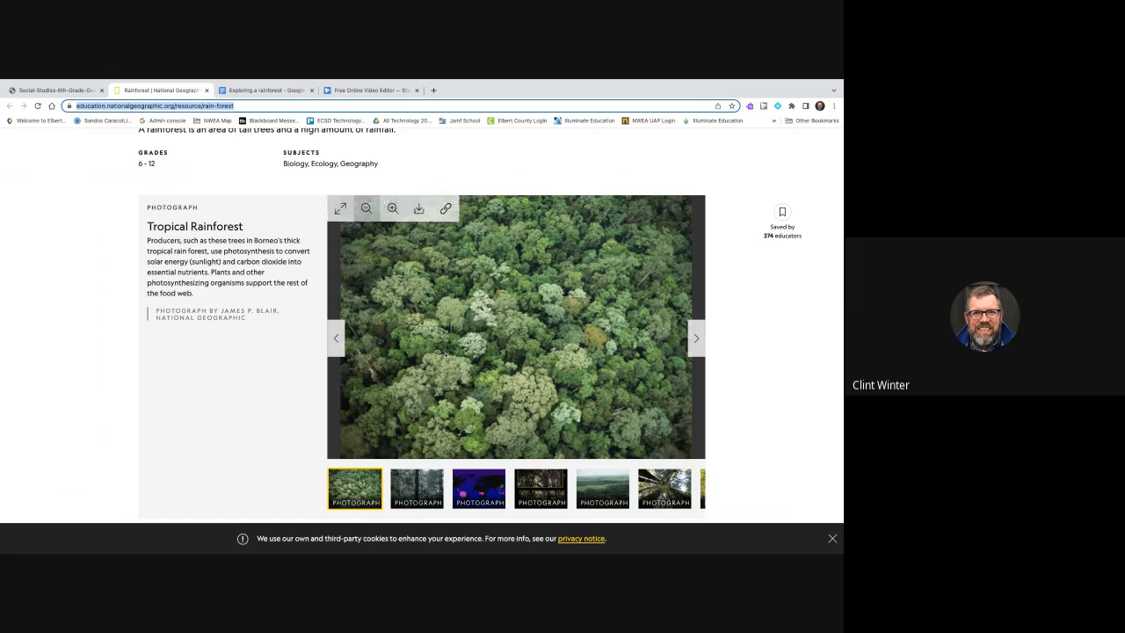
{"action": "scroll", "coordinate": [422, 325], "scroll_direction": "down", "scroll_amount": 2}
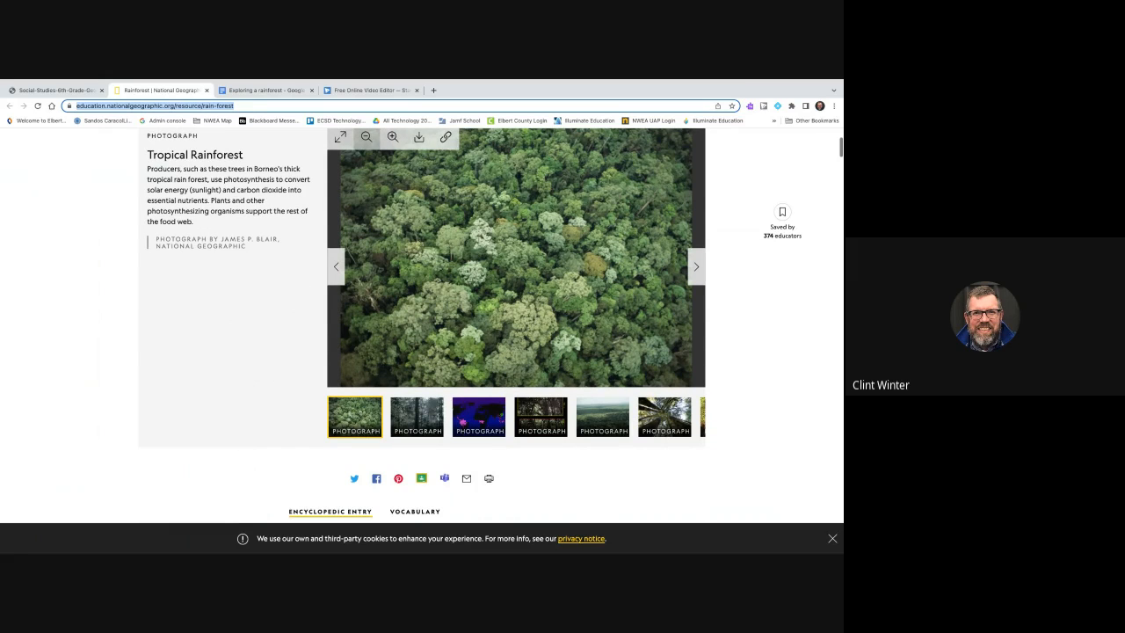
{"action": "scroll", "coordinate": [421, 325], "scroll_direction": "down", "scroll_amount": 3}
{"action": "scroll", "coordinate": [422, 325], "scroll_direction": "up", "scroll_amount": 6}
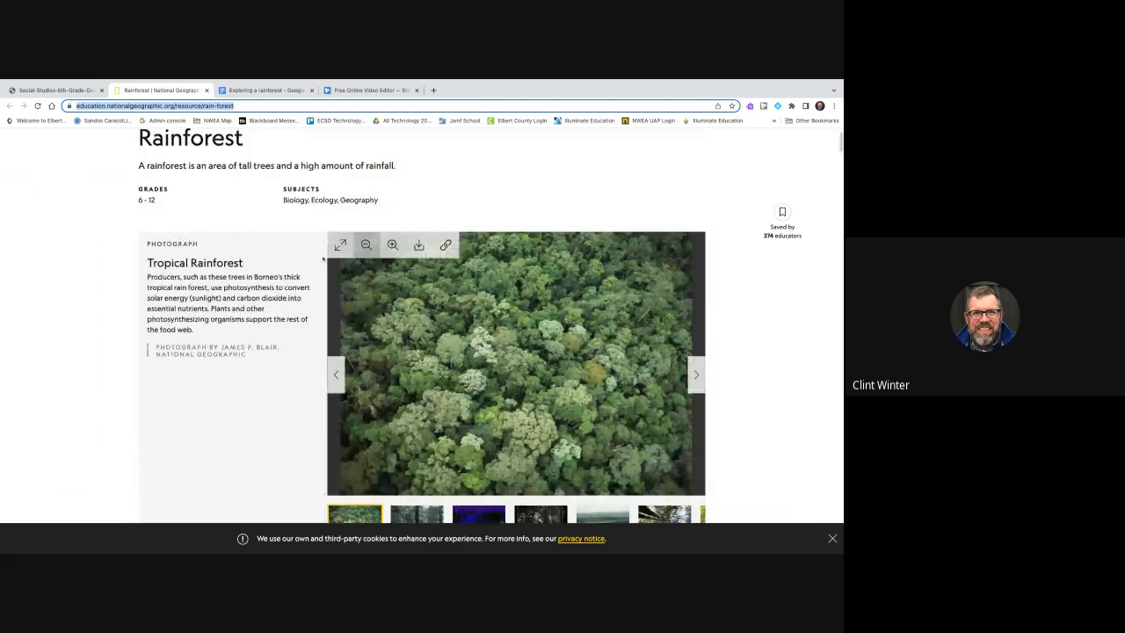
{"action": "left_click", "coordinate": [252, 92]}
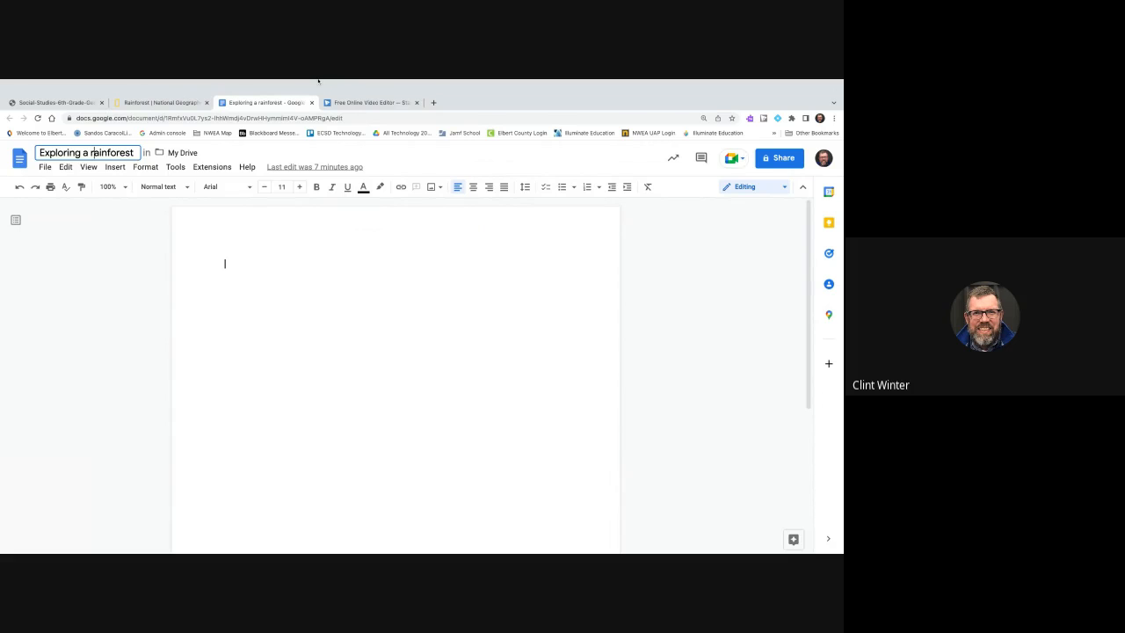
Switch to WeVideo and log in with the existing Google account, repeating the sign-in until the dashboard opens.
{"action": "left_click", "coordinate": [344, 90]}
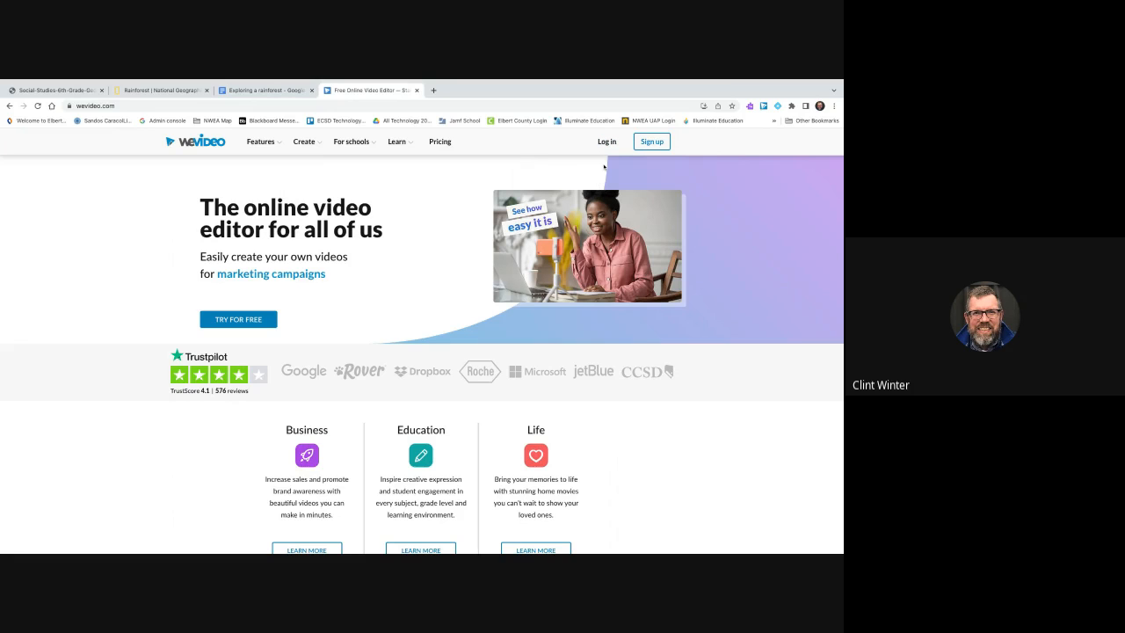
{"action": "left_click", "coordinate": [607, 143]}
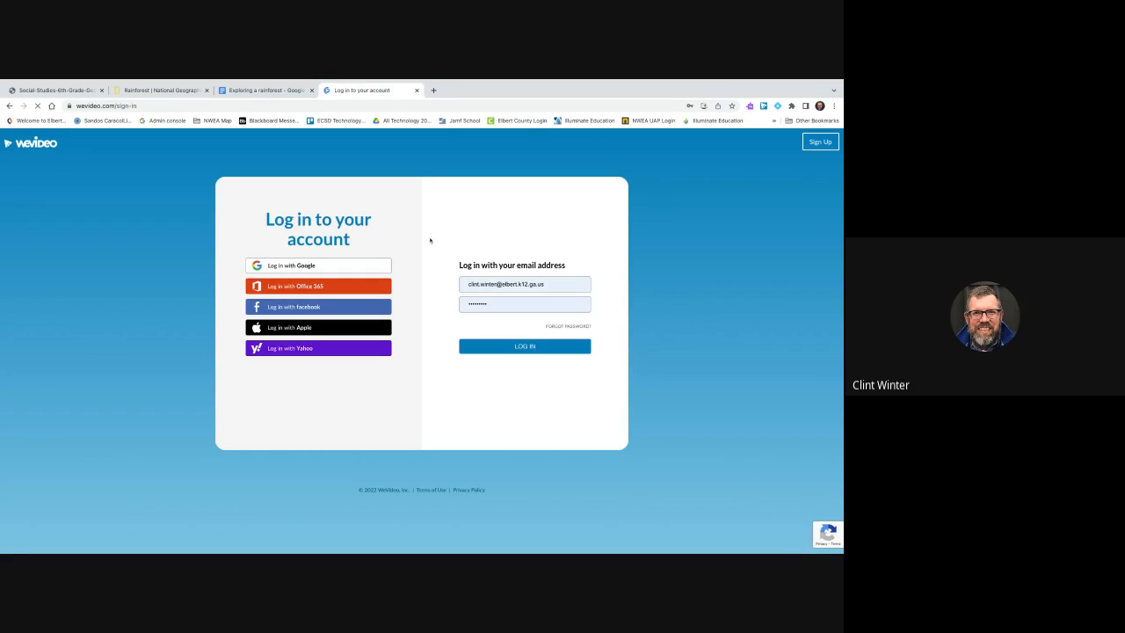
{"action": "left_click", "coordinate": [322, 267]}
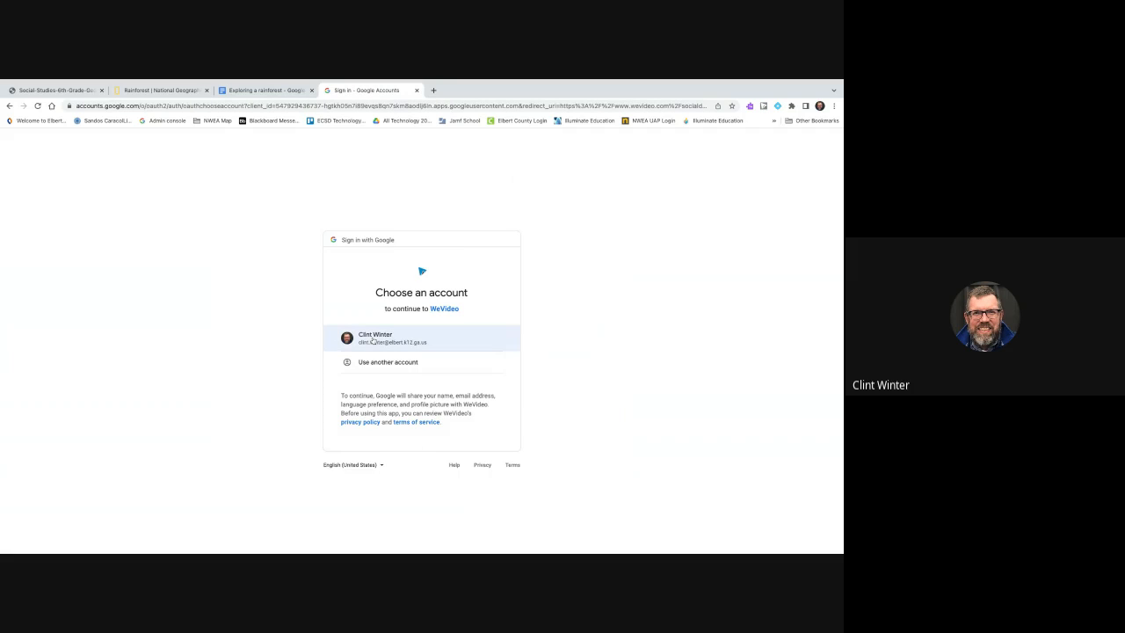
{"action": "left_click", "coordinate": [372, 341]}
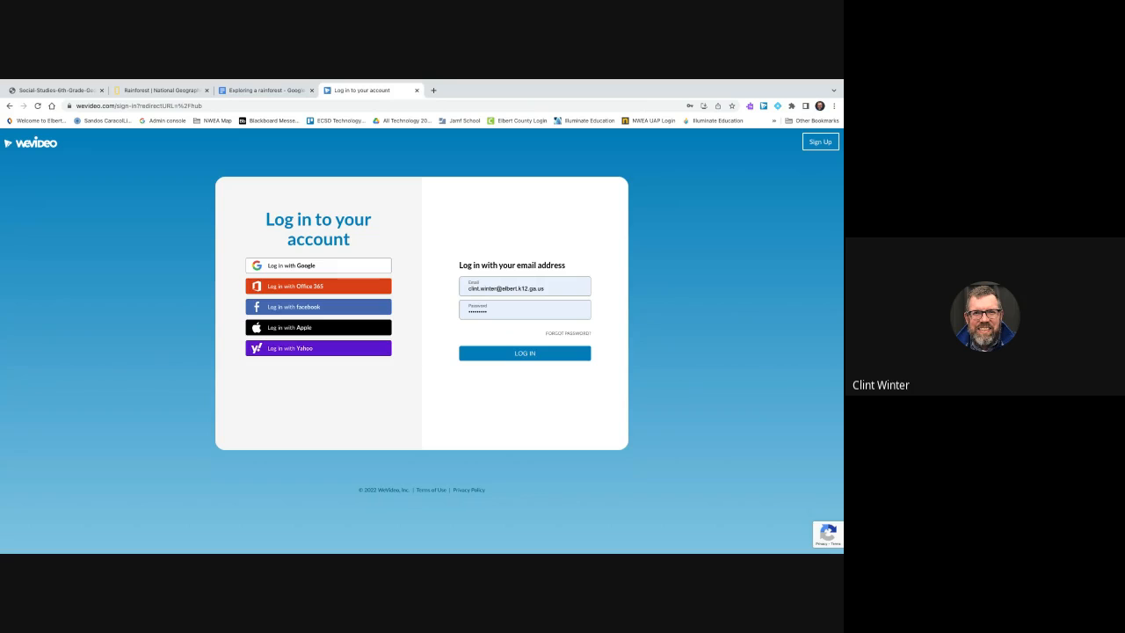
{"action": "left_click", "coordinate": [272, 265]}
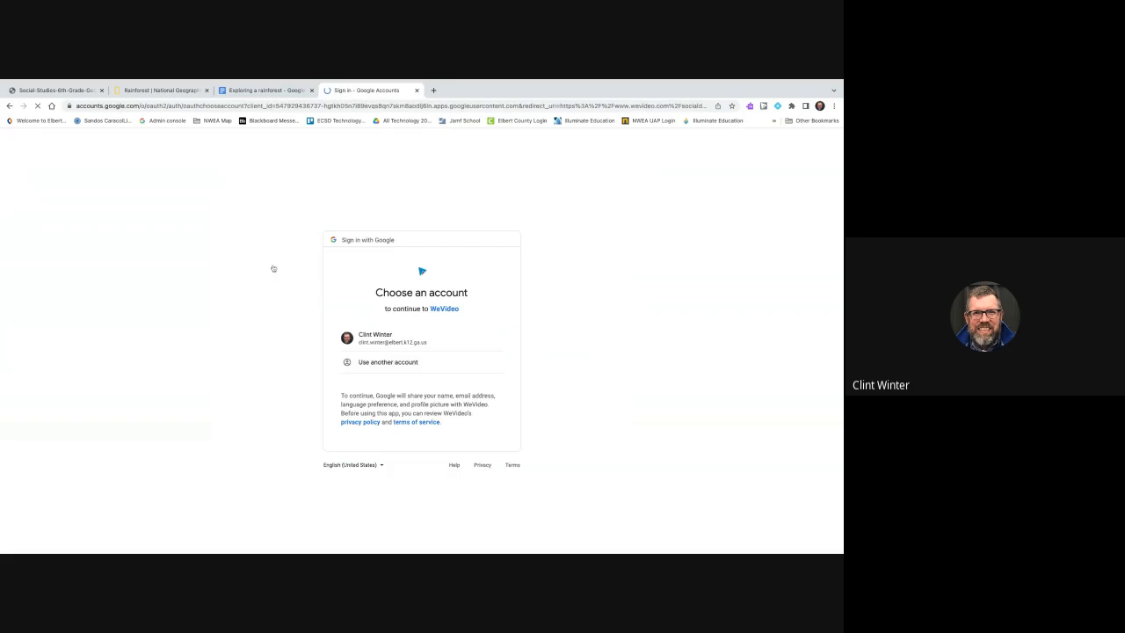
{"action": "left_click", "coordinate": [373, 342]}
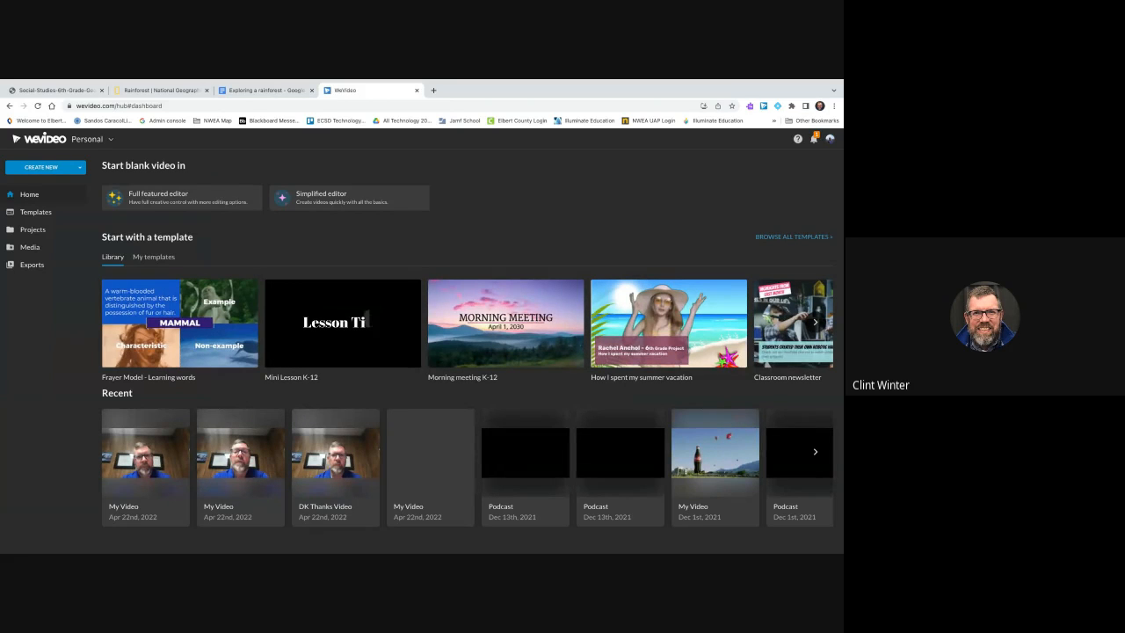
Check the "Exploring a rainforest" document and create a new podcast project in WeVideo.
{"action": "left_click", "coordinate": [257, 91]}
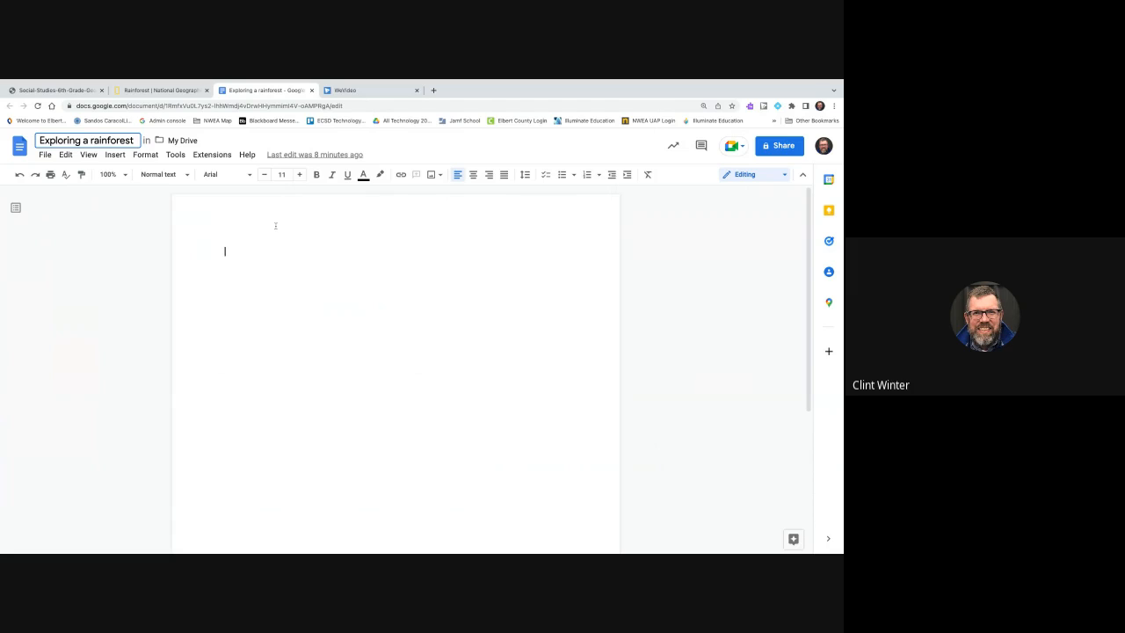
{"action": "left_click", "coordinate": [347, 91]}
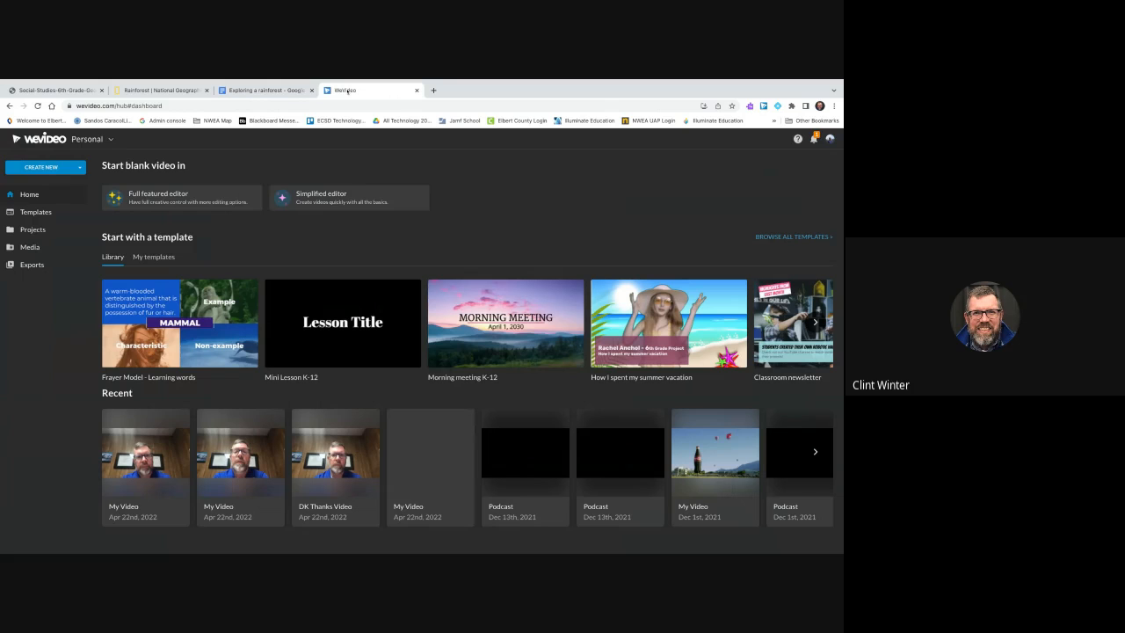
{"action": "left_click", "coordinate": [80, 167]}
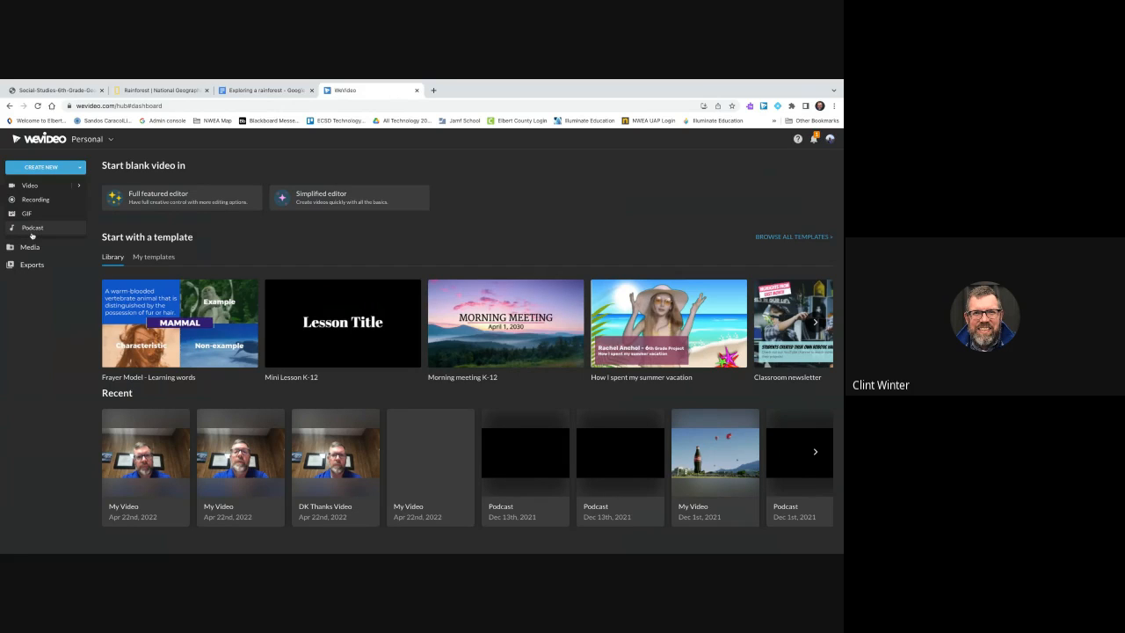
{"action": "left_click", "coordinate": [32, 231]}
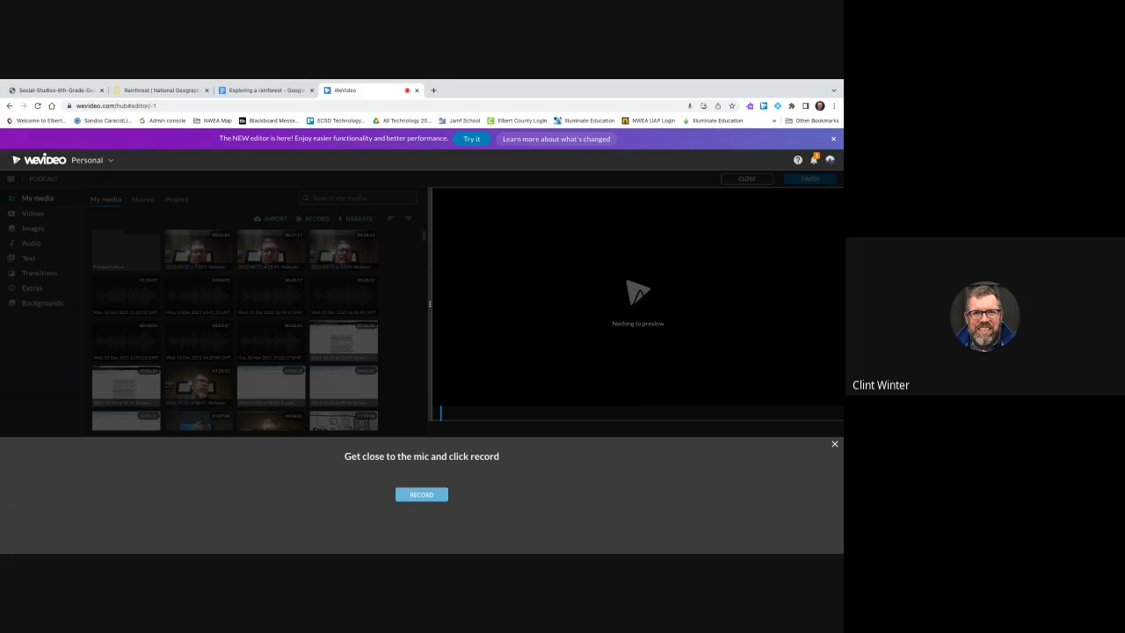
Record a voiceover of about 48 seconds, save it to the podcast timeline and play back its opening.
{"action": "left_click", "coordinate": [421, 495]}
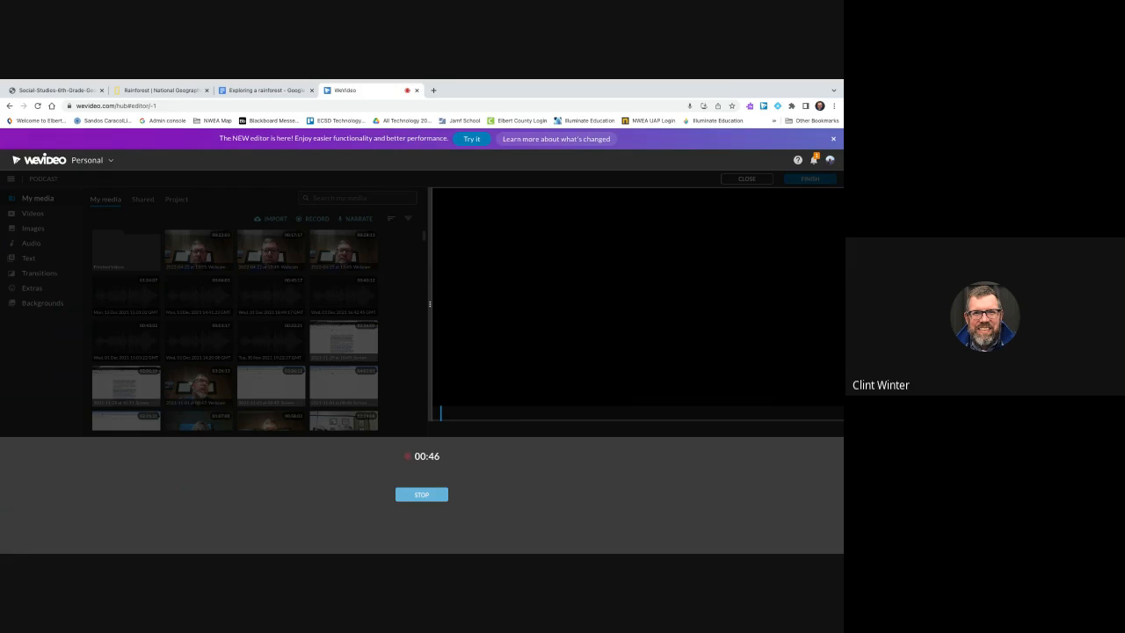
{"action": "left_click", "coordinate": [422, 495]}
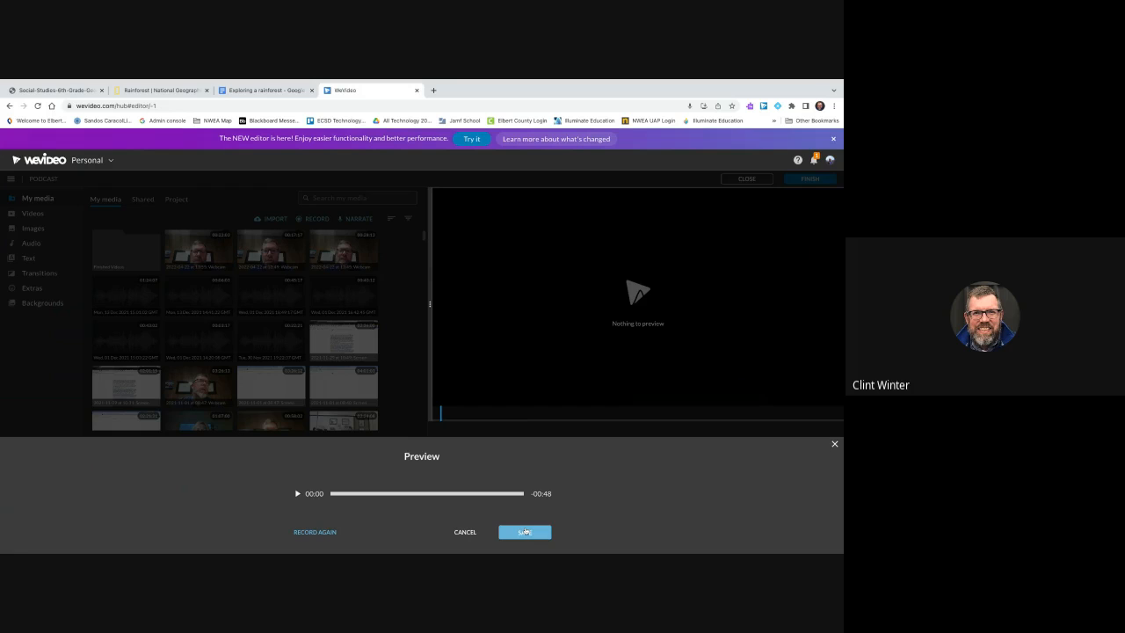
{"action": "left_click", "coordinate": [525, 531]}
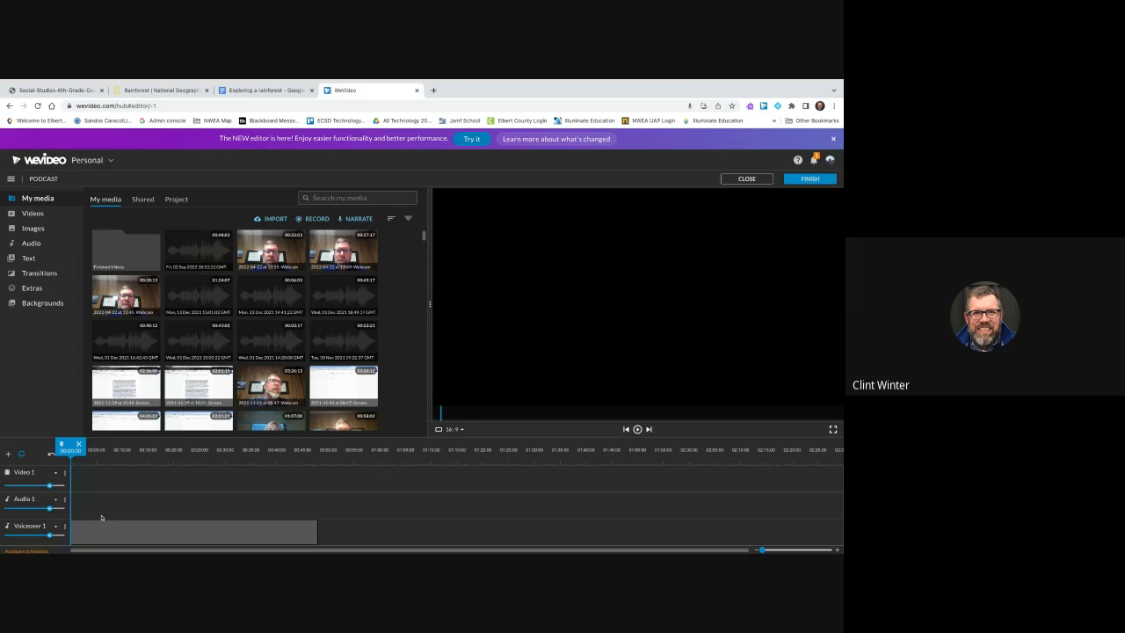
{"action": "key", "text": "space"}
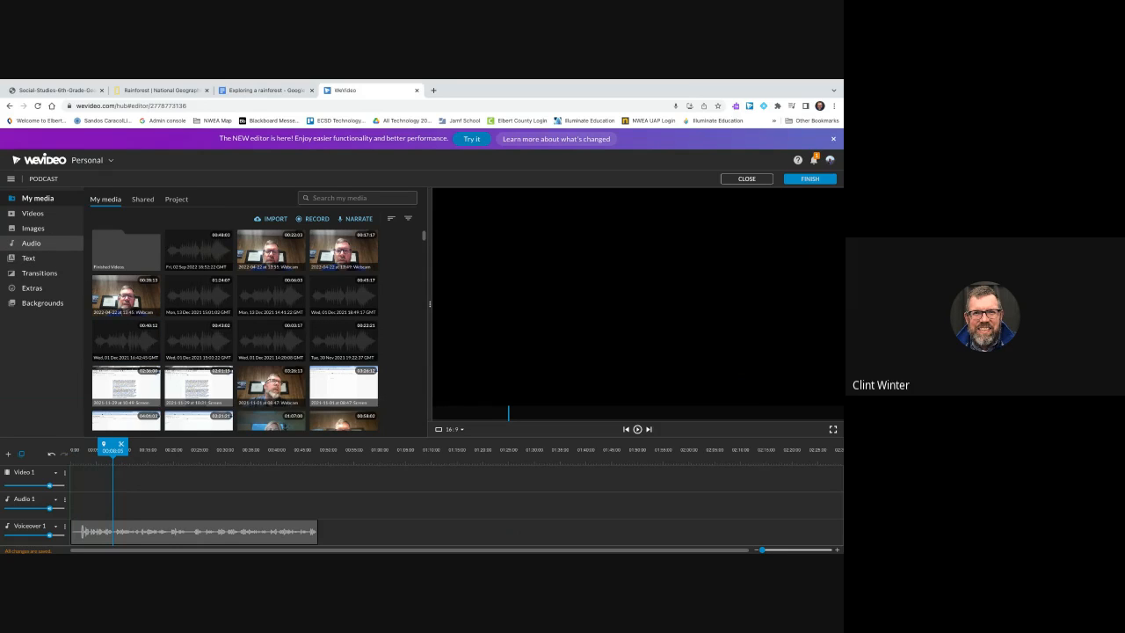
Search the stock audio for "rainforest" and place Rainforest Ambience 02 at the start of the Audio 1 track.
{"action": "left_click", "coordinate": [31, 242]}
{"action": "left_click", "coordinate": [324, 198]}
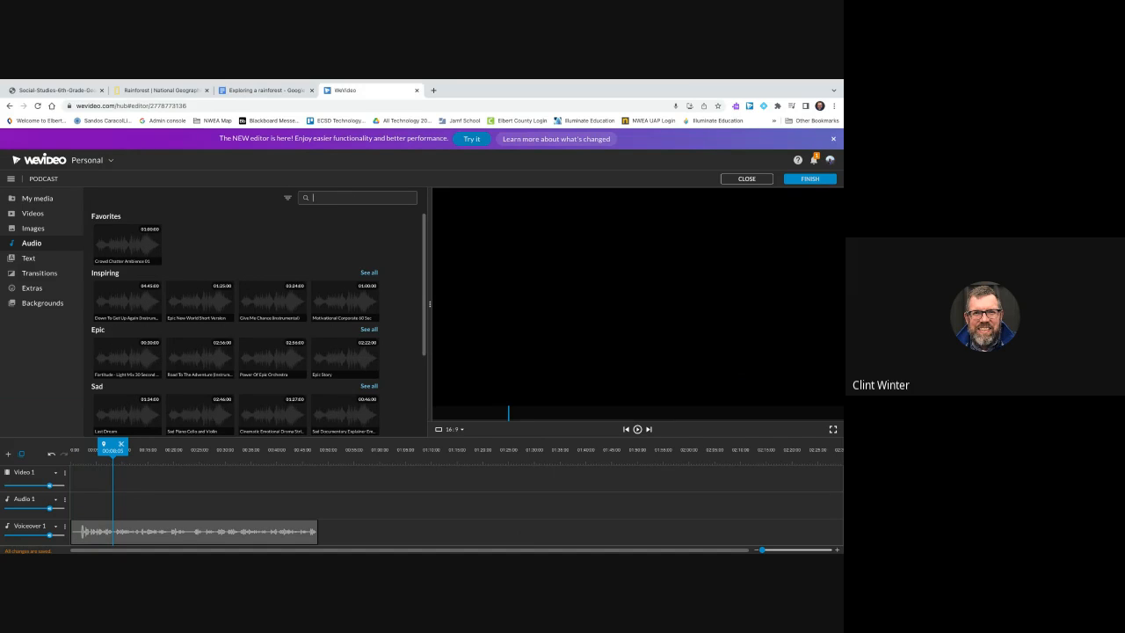
{"action": "type", "text": "rainforest"}
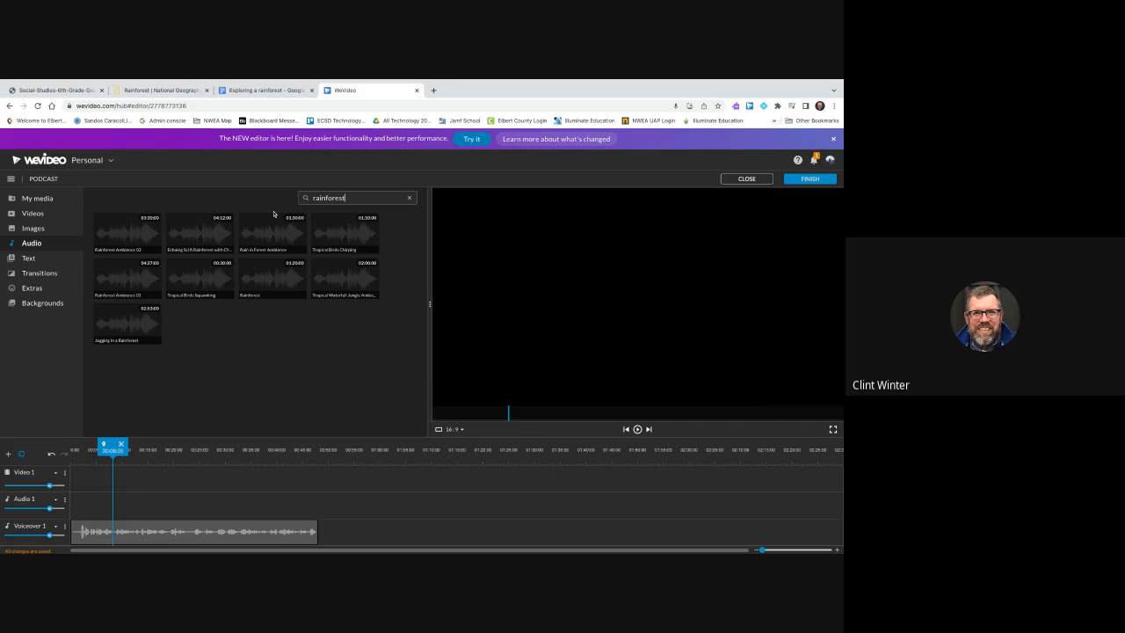
{"action": "left_click", "coordinate": [118, 243]}
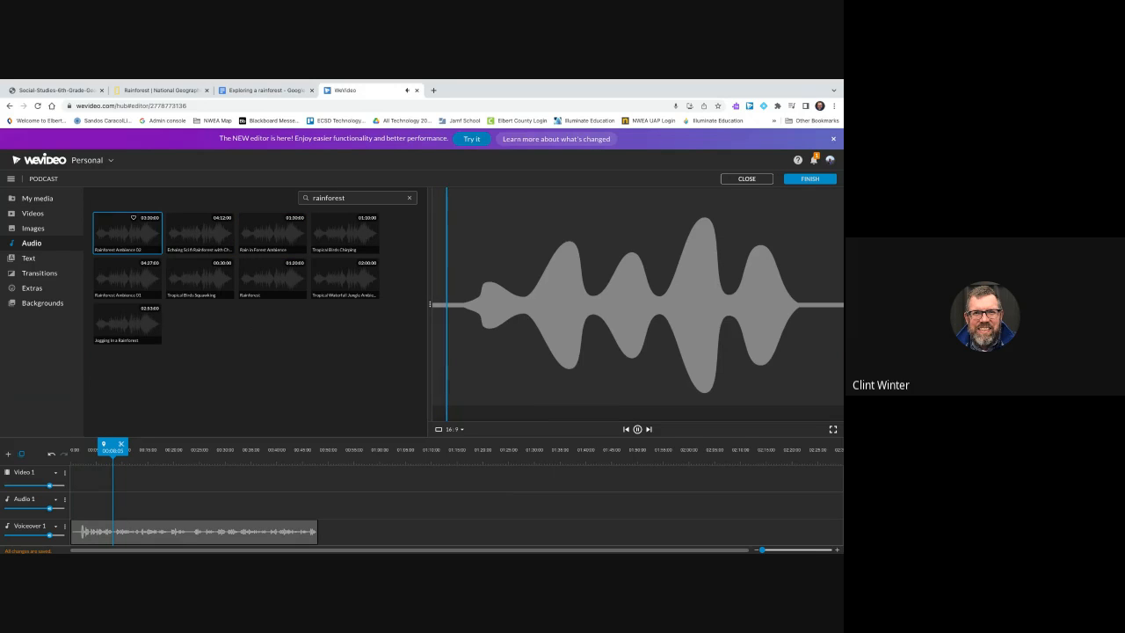
{"action": "left_click_drag", "start_coordinate": [118, 244], "coordinate": [82, 506]}
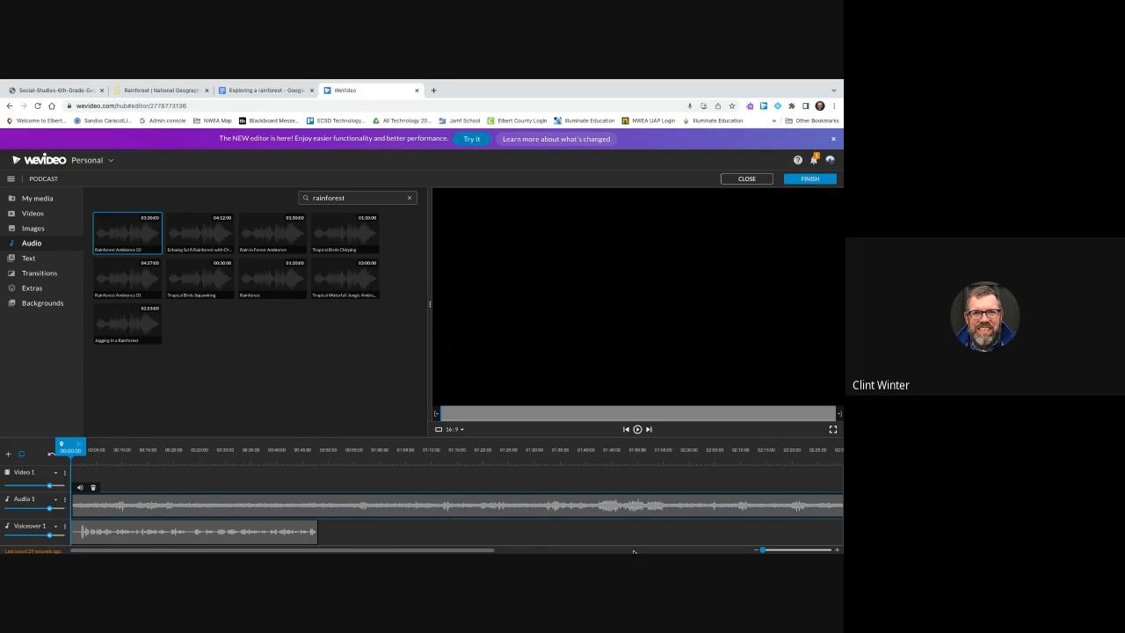
Trim the end of the rainforest ambience clip on Audio 1 so that it lasts about 5 seconds.
{"action": "left_click_drag", "start_coordinate": [457, 549], "coordinate": [711, 550]}
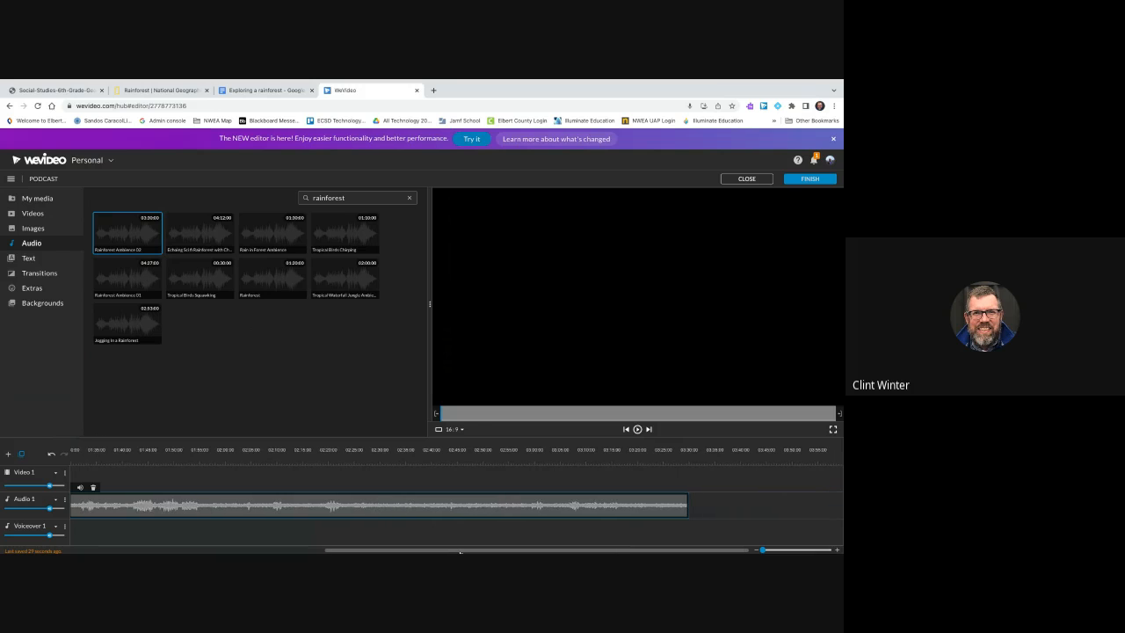
{"action": "left_click_drag", "start_coordinate": [688, 497], "coordinate": [92, 497]}
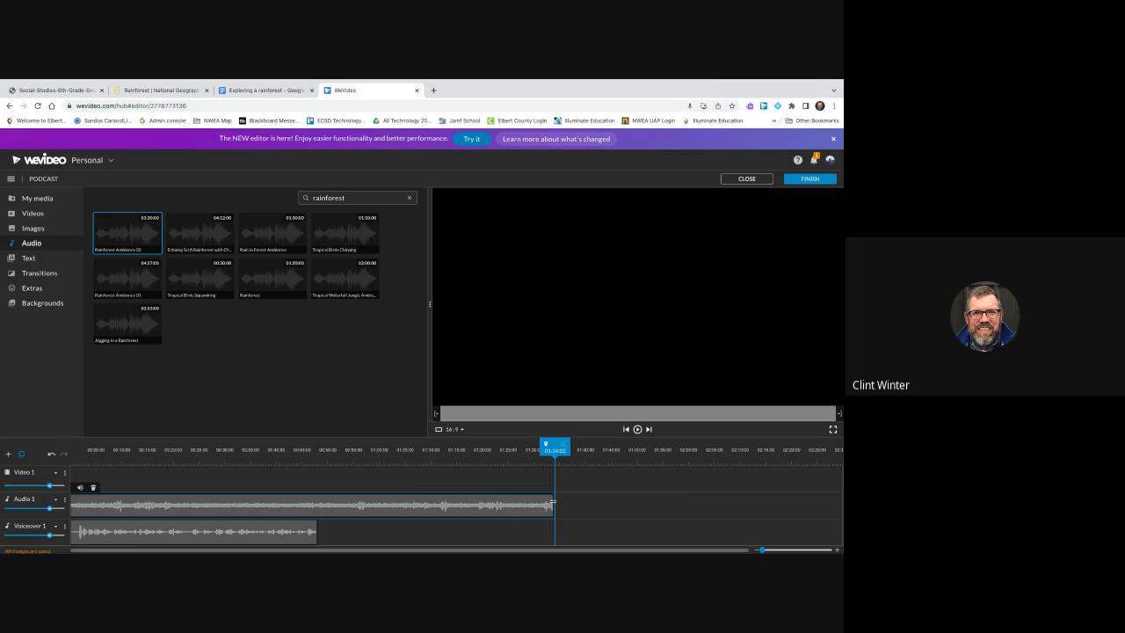
{"action": "left_click_drag", "start_coordinate": [553, 502], "coordinate": [76, 502]}
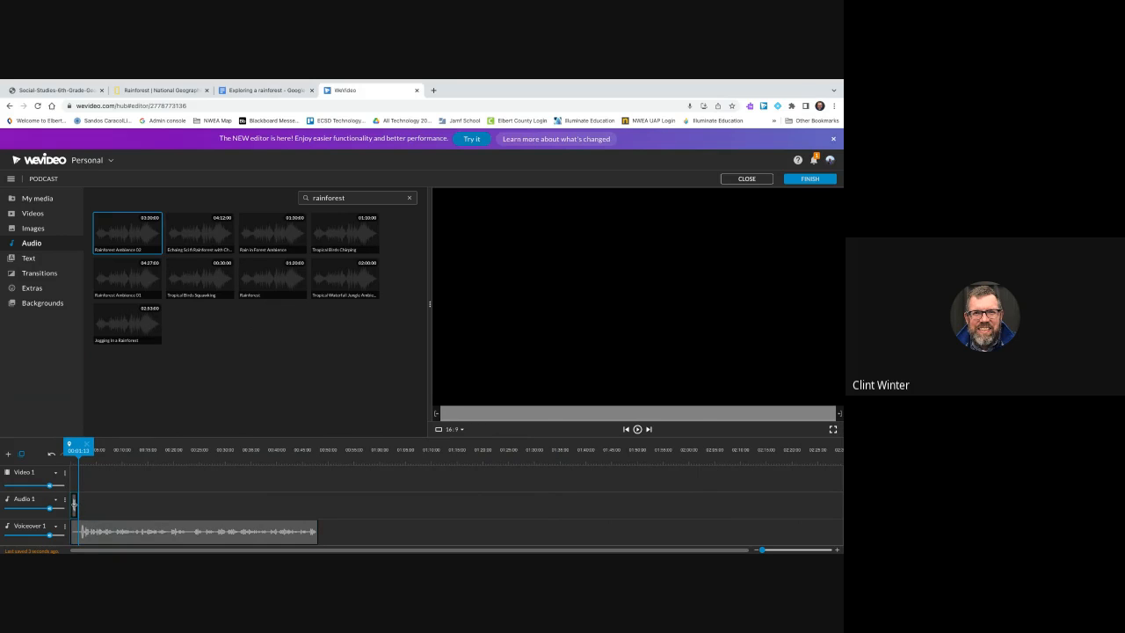
{"action": "left_click_drag", "start_coordinate": [74, 503], "coordinate": [95, 502]}
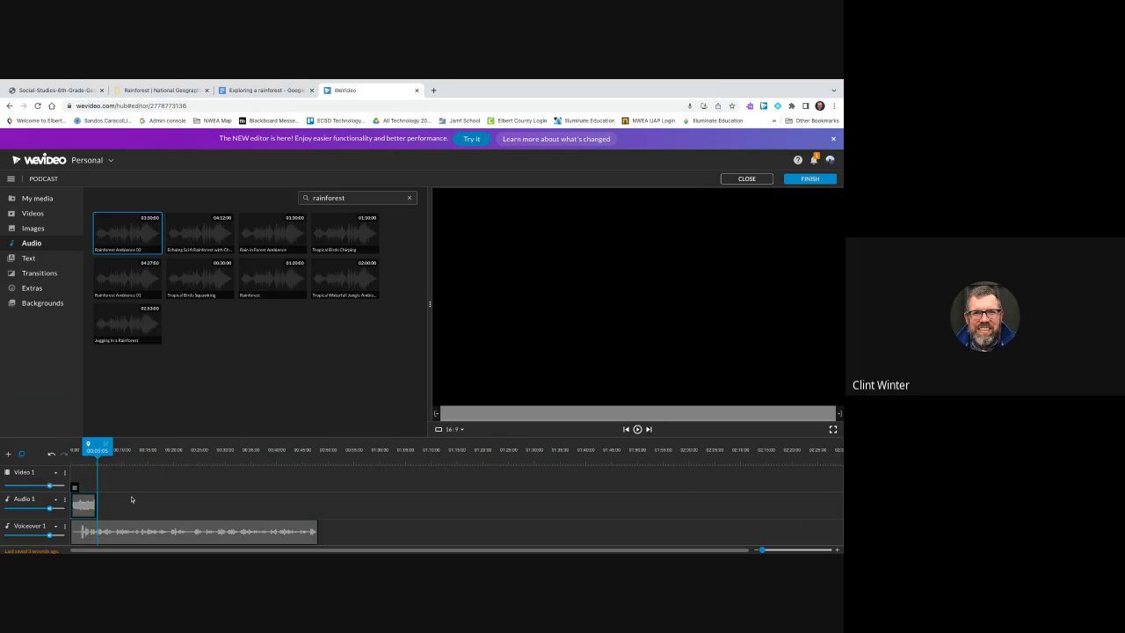
Play the podcast from the start and extend the rainforest ambience clip on Audio 1 to about 7 seconds, checking the result by playback.
{"action": "left_click_drag", "start_coordinate": [97, 443], "coordinate": [70, 443]}
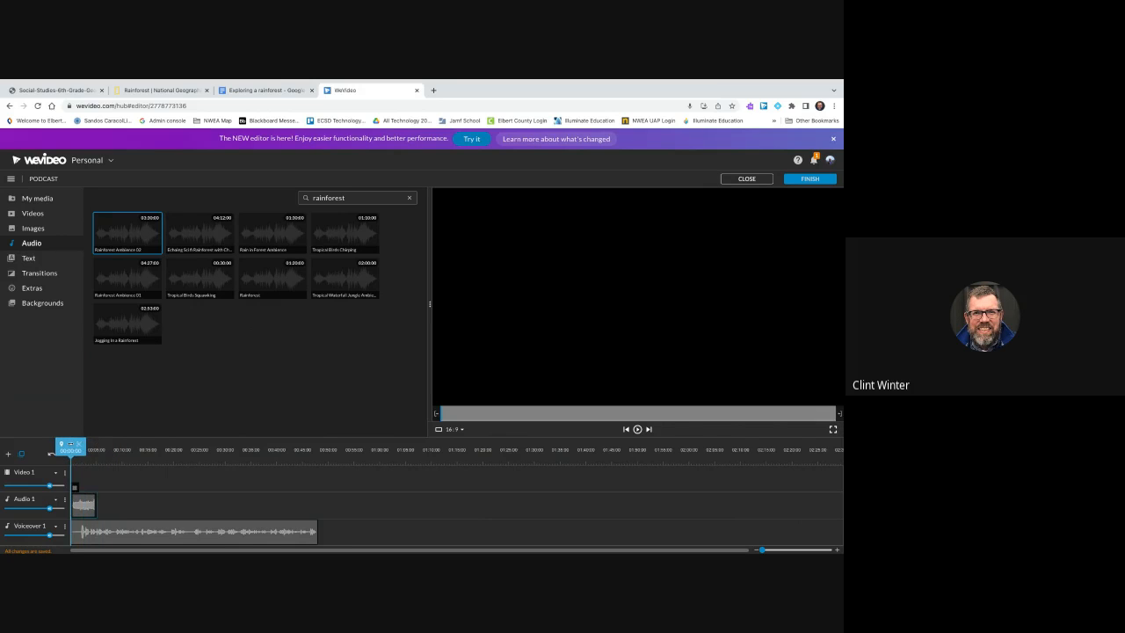
{"action": "key", "text": "space"}
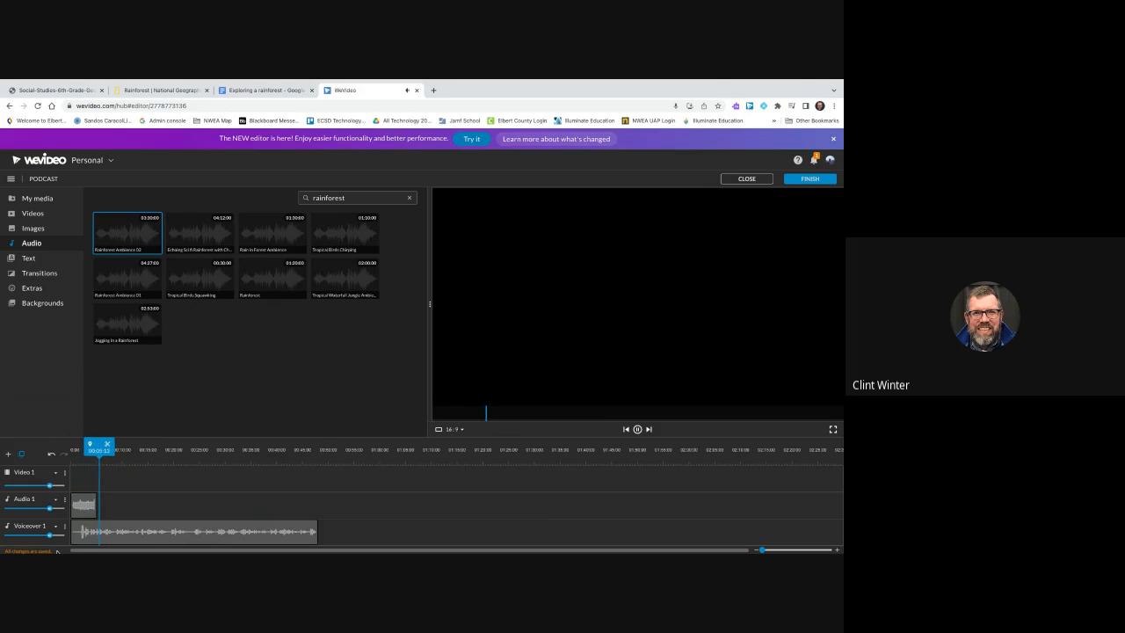
{"action": "key", "text": "space"}
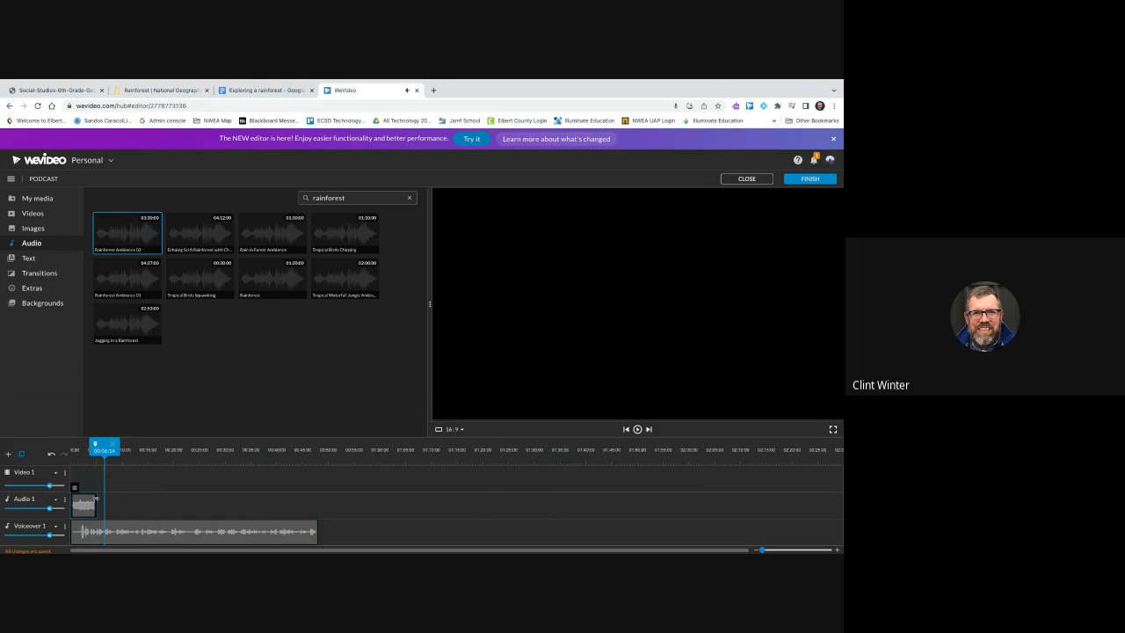
{"action": "left_click_drag", "start_coordinate": [95, 498], "coordinate": [108, 499]}
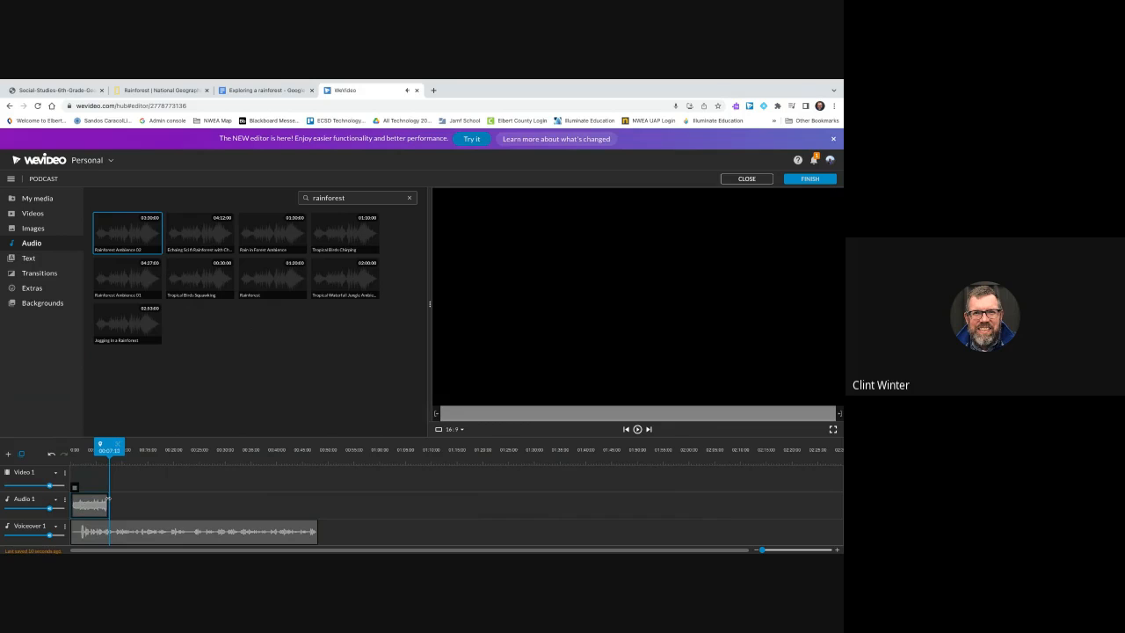
{"action": "key", "text": "space"}
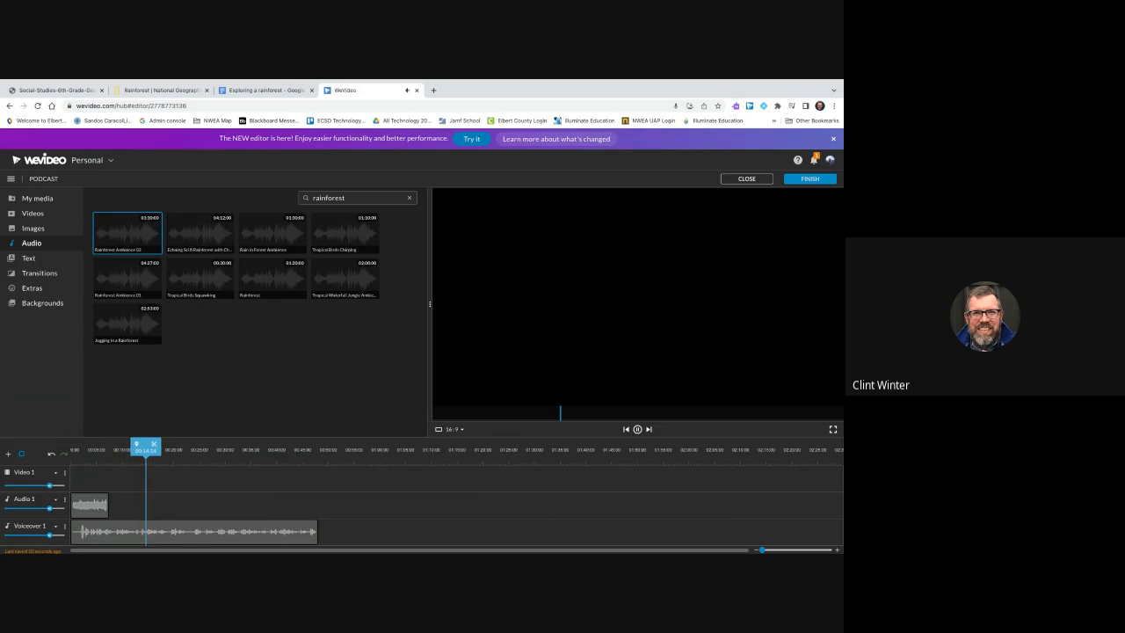
{"action": "left_click", "coordinate": [90, 506]}
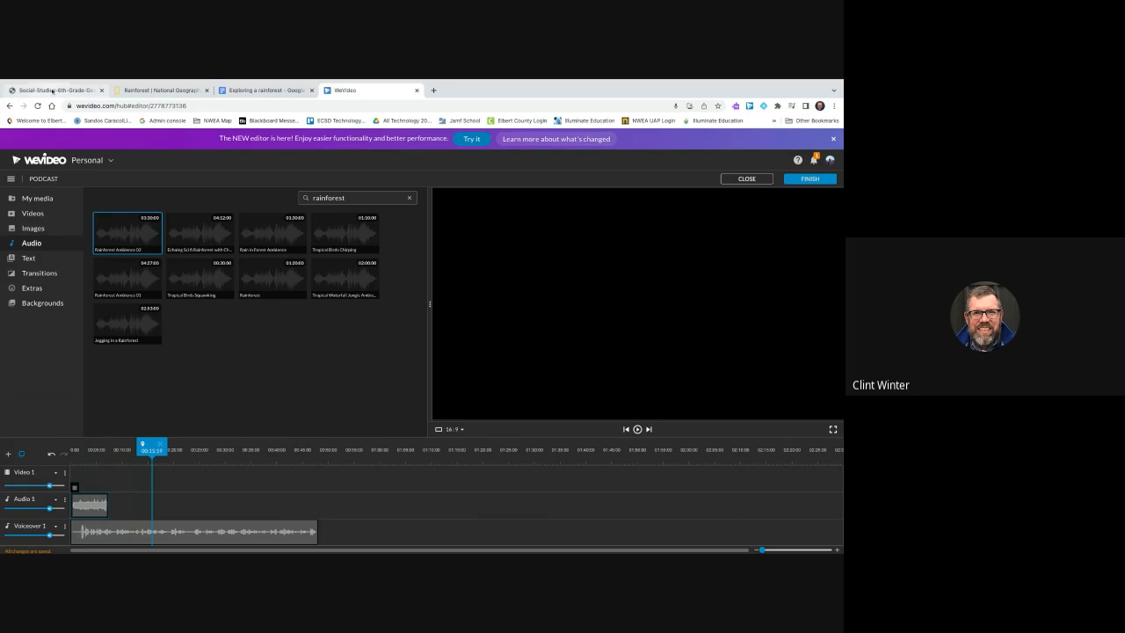
Glance at the National Geographic rainforest page, then search WeVideo's stock audio for "monkey" and preview Monkey Chatter 2.
{"action": "left_click", "coordinate": [132, 92]}
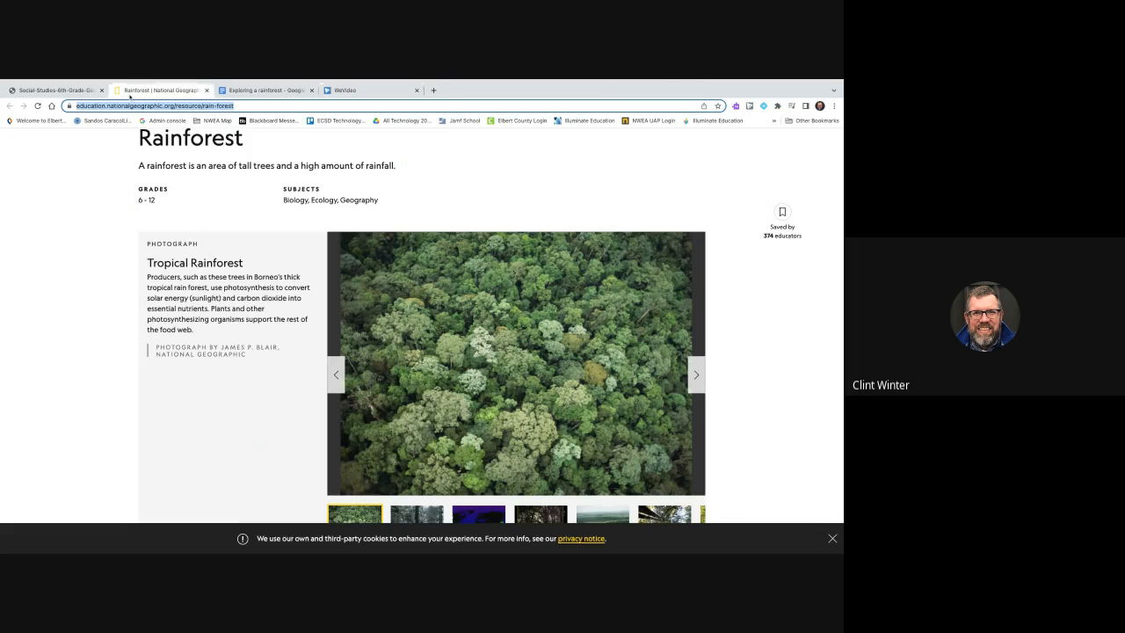
{"action": "left_click", "coordinate": [365, 92]}
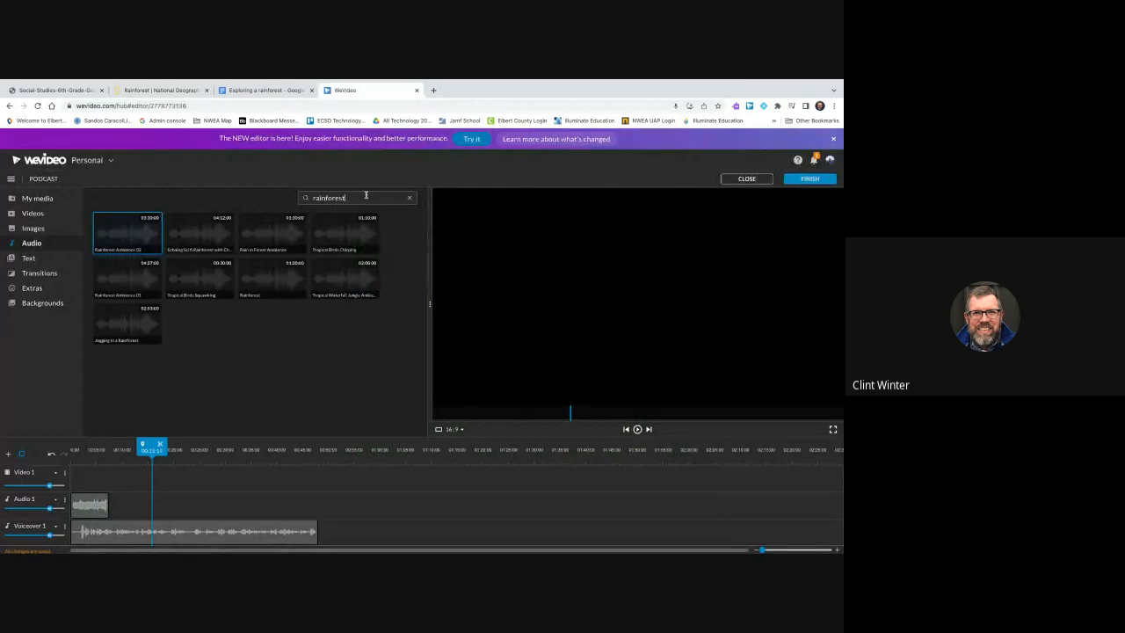
{"action": "left_click_drag", "start_coordinate": [366, 195], "coordinate": [224, 172]}
{"action": "type", "text": "monkey"}
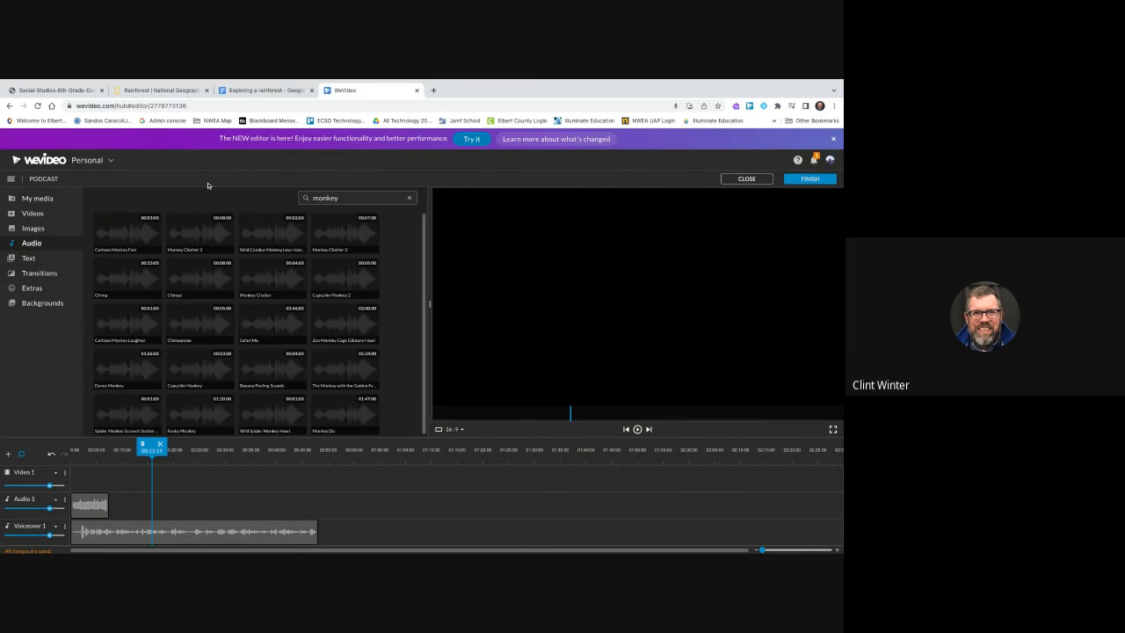
{"action": "left_click", "coordinate": [183, 239]}
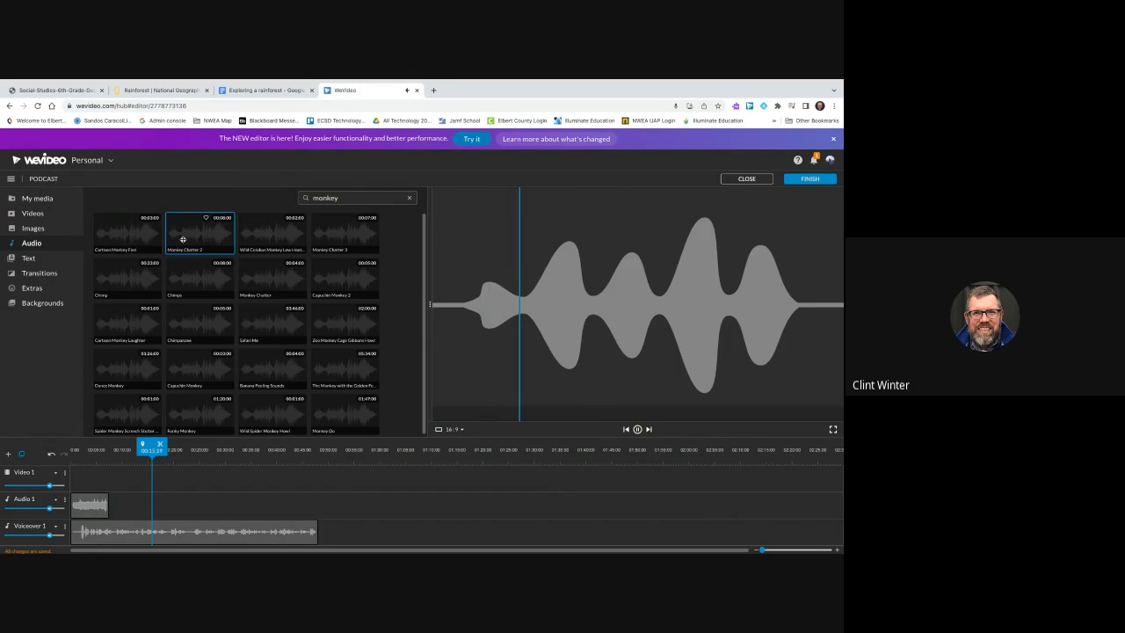
{"action": "left_click", "coordinate": [183, 239]}
Place Monkey Chatter 2 on the Audio 1 track right after the rainforest ambience clip.
{"action": "left_click_drag", "start_coordinate": [183, 239], "coordinate": [151, 480]}
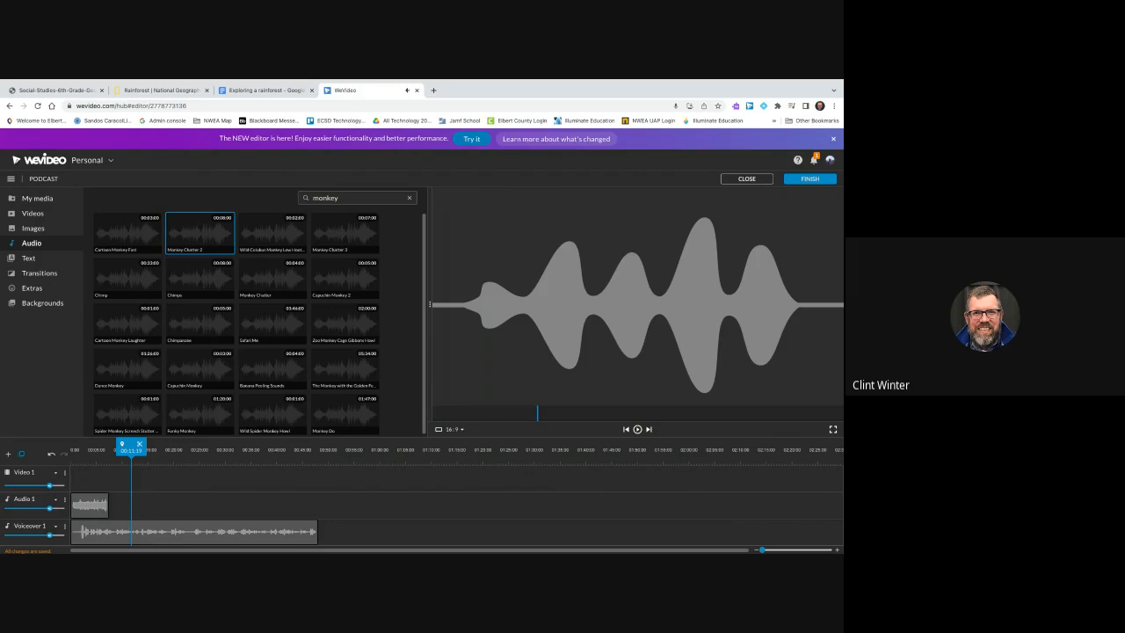
{"action": "left_click", "coordinate": [102, 500]}
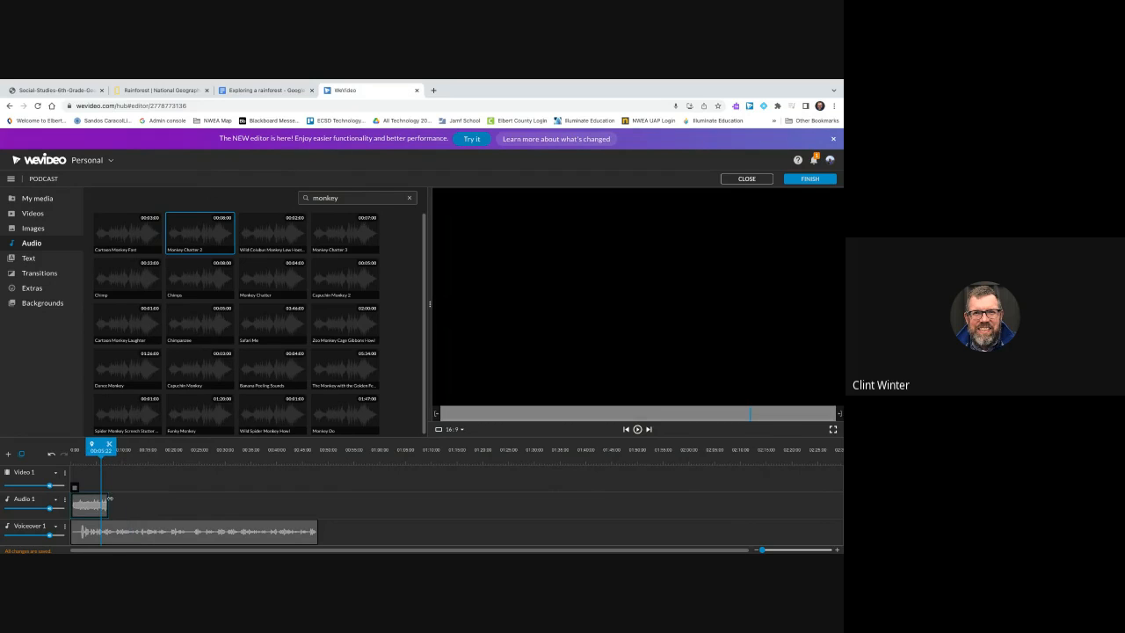
{"action": "left_click", "coordinate": [192, 245]}
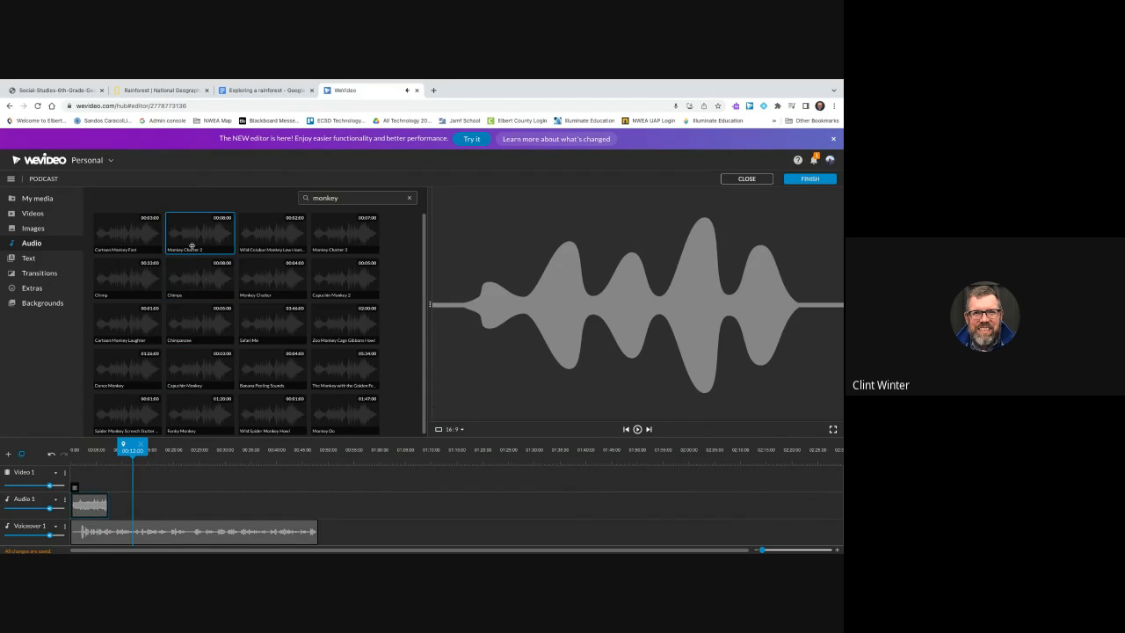
{"action": "left_click_drag", "start_coordinate": [190, 247], "coordinate": [113, 487]}
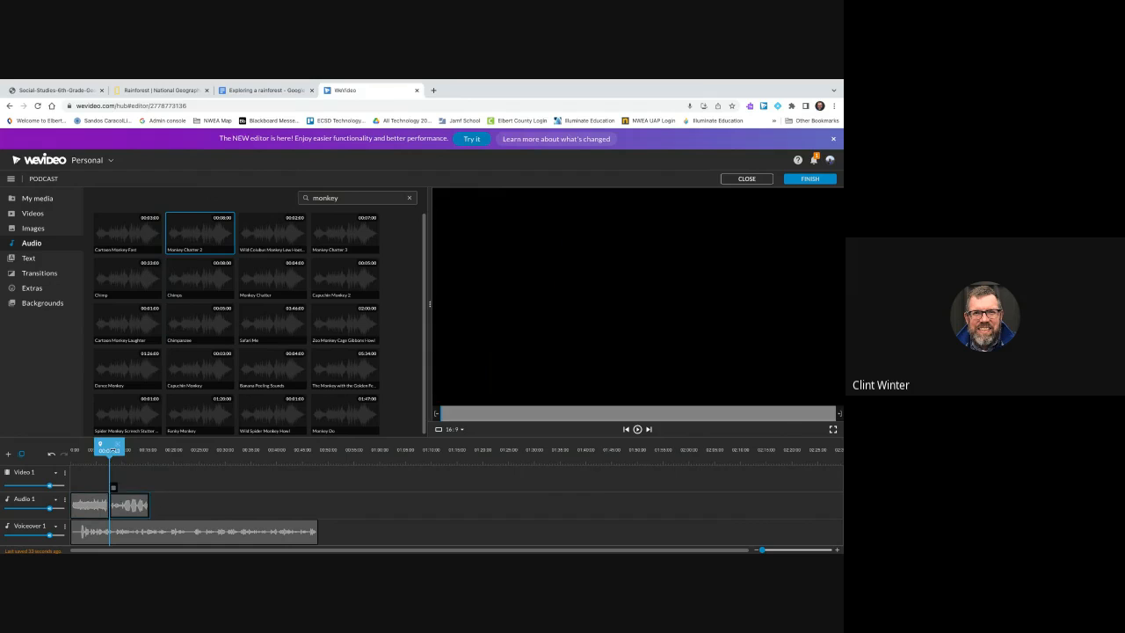
Play back the monkey chatter section and move its clip on Audio 1 to start at about 13 seconds, checking the narration that follows.
{"action": "left_click_drag", "start_coordinate": [113, 448], "coordinate": [96, 452]}
{"action": "key", "text": "space"}
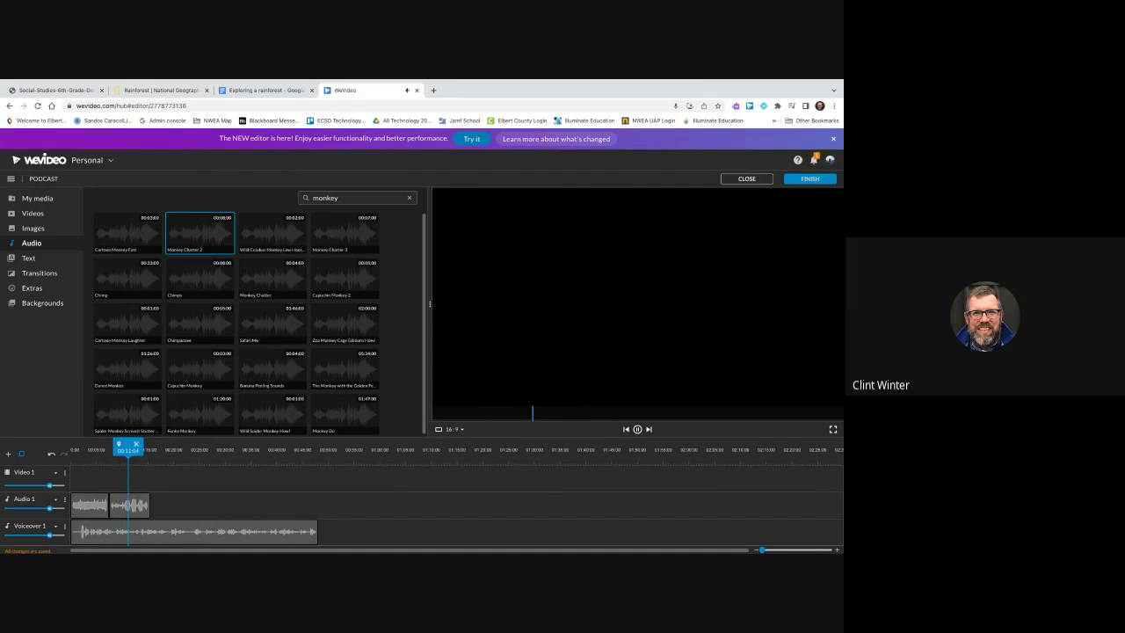
{"action": "left_click_drag", "start_coordinate": [129, 505], "coordinate": [130, 506]}
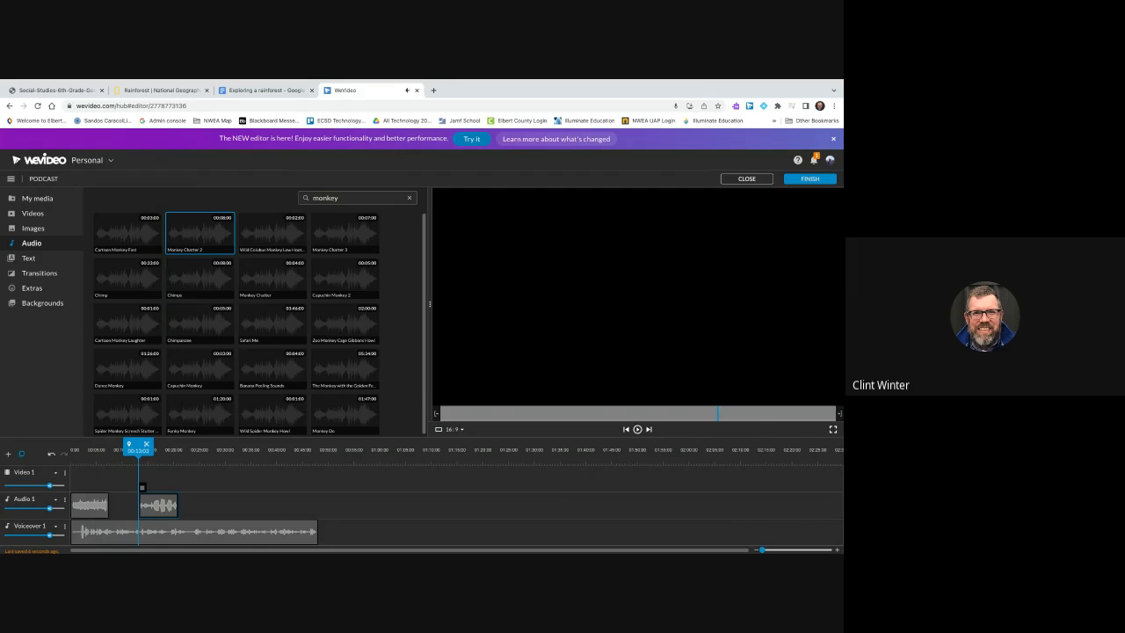
{"action": "left_click_drag", "start_coordinate": [139, 467], "coordinate": [195, 466]}
{"action": "key", "text": "space"}
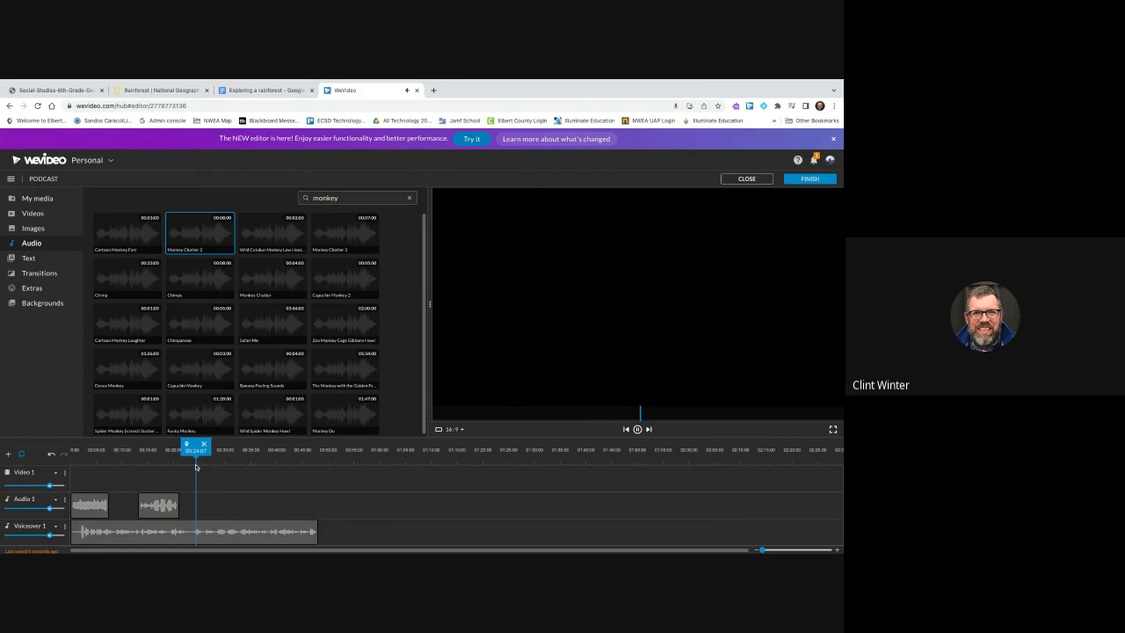
{"action": "left_click", "coordinate": [143, 499]}
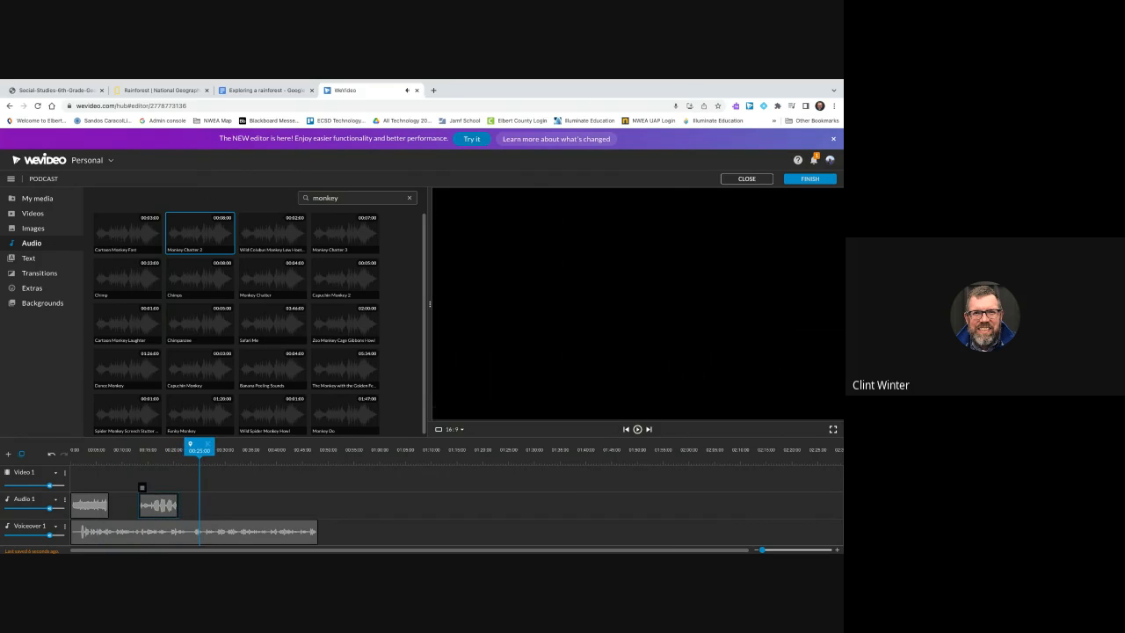
Search the stock audio for "waterfall" and "rainforest waterfall", and place the Tropical Waterfall Jungle clip on Audio 1 at about 23 seconds.
{"action": "double_click", "coordinate": [358, 194]}
{"action": "type", "text": "waterfall"}
{"action": "key", "text": "Return"}
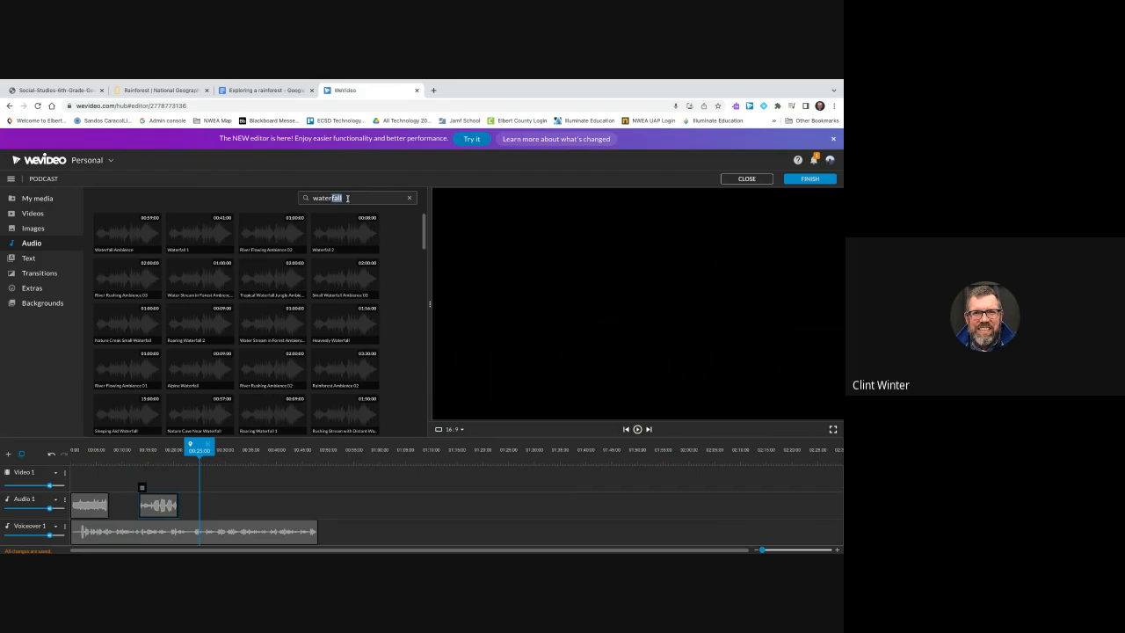
{"action": "left_click_drag", "start_coordinate": [342, 198], "coordinate": [265, 194]}
{"action": "type", "text": "rainforest waterfall"}
{"action": "key", "text": "Return"}
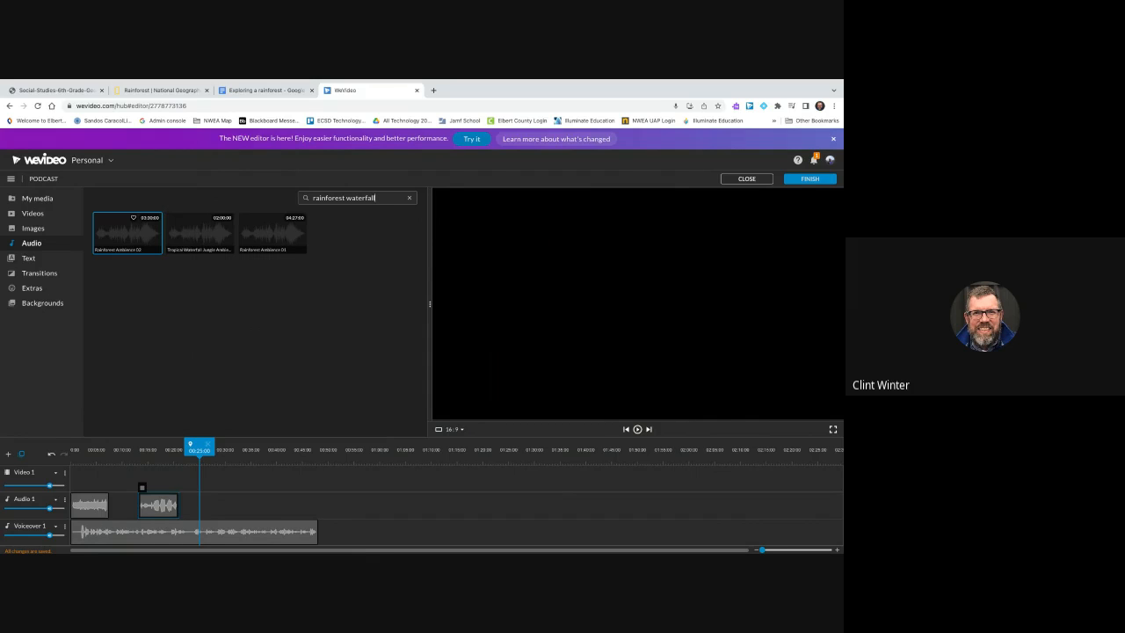
{"action": "left_click", "coordinate": [117, 247]}
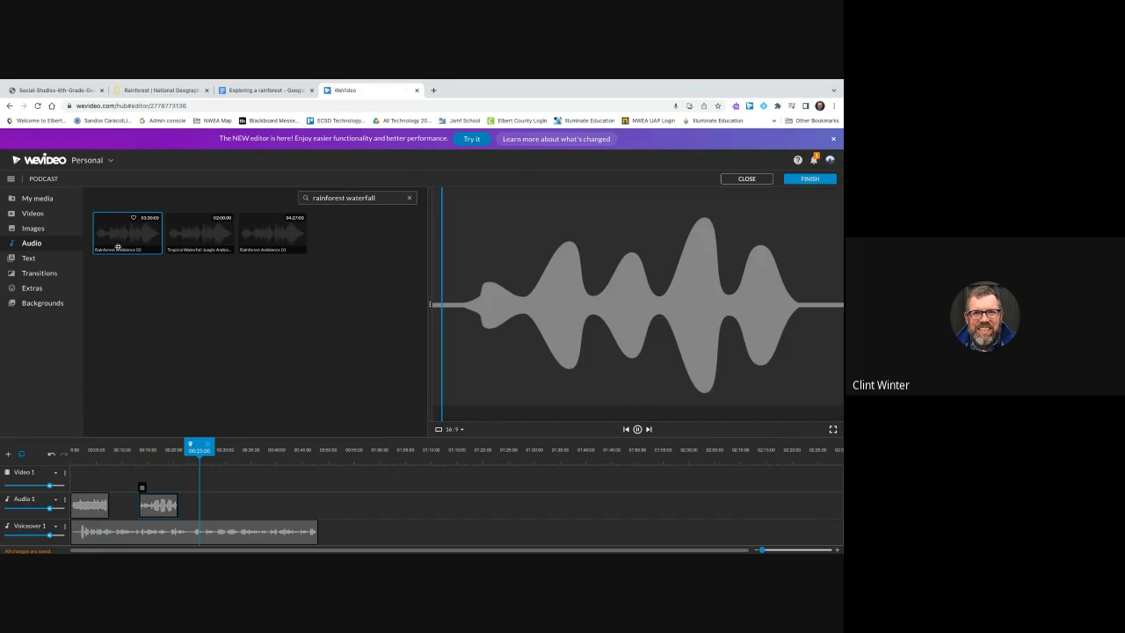
{"action": "left_click_drag", "start_coordinate": [182, 239], "coordinate": [328, 499]}
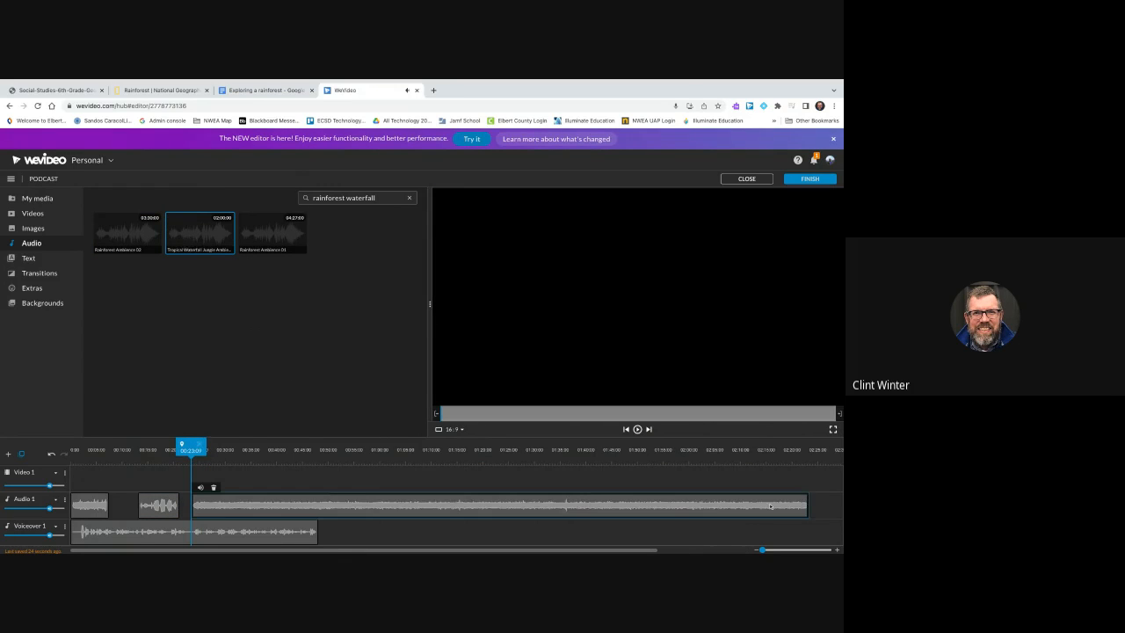
Shorten the tropical waterfall clip on Audio 1 to about 5 seconds by adjusting its end, checking the length by playback.
{"action": "left_click_drag", "start_coordinate": [806, 502], "coordinate": [205, 502]}
{"action": "left_click_drag", "start_coordinate": [207, 449], "coordinate": [186, 449]}
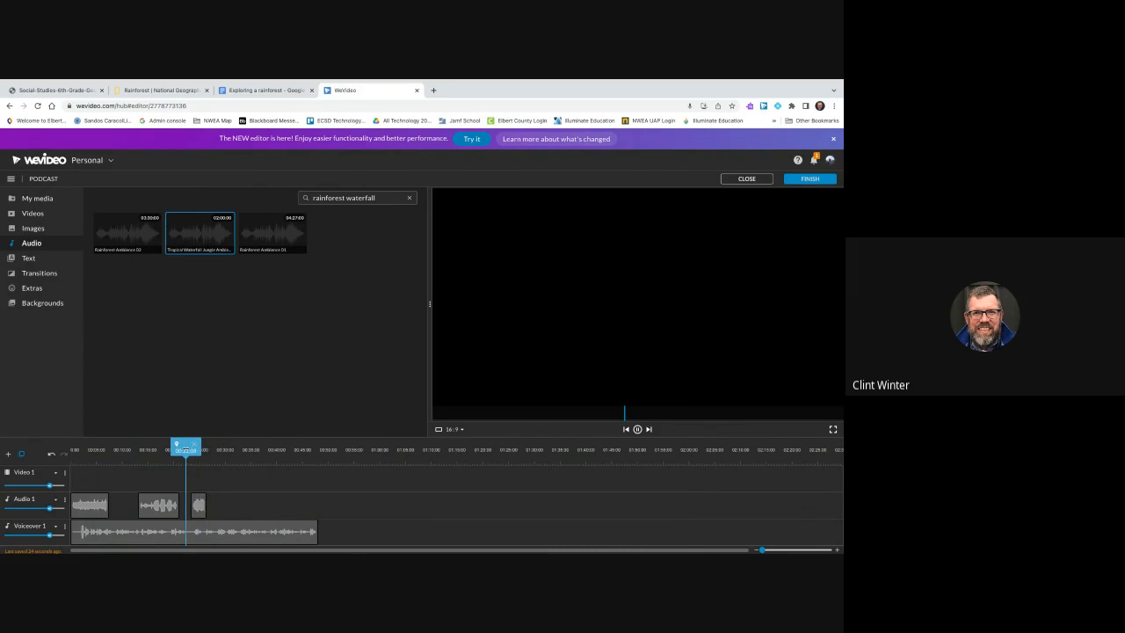
{"action": "key", "text": "space"}
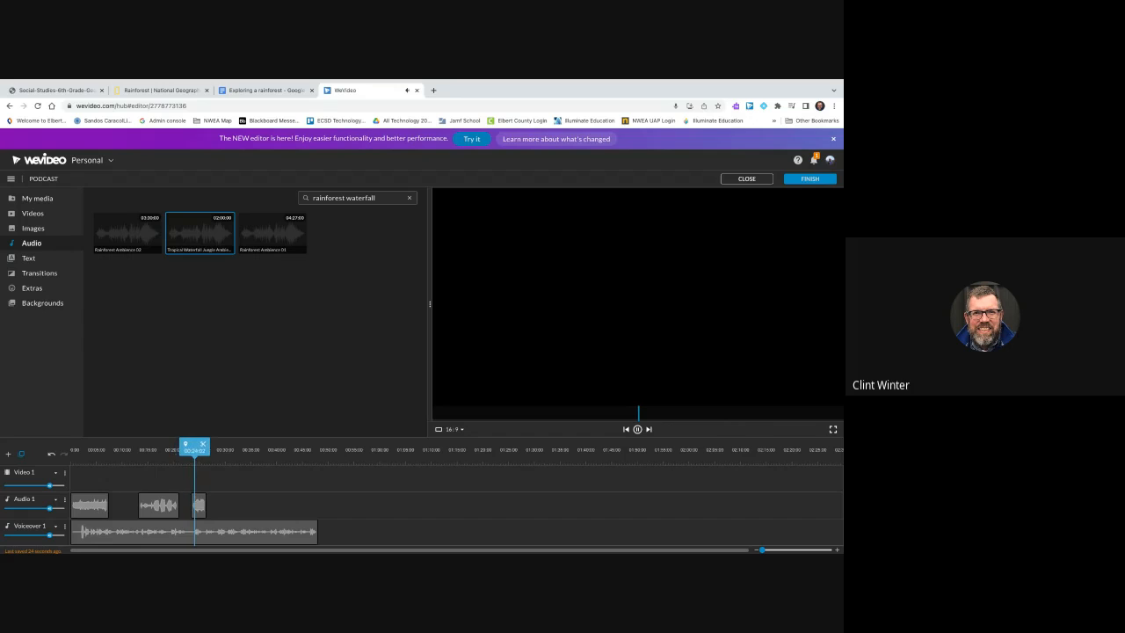
{"action": "left_click", "coordinate": [203, 504]}
{"action": "left_click_drag", "start_coordinate": [204, 502], "coordinate": [215, 502]}
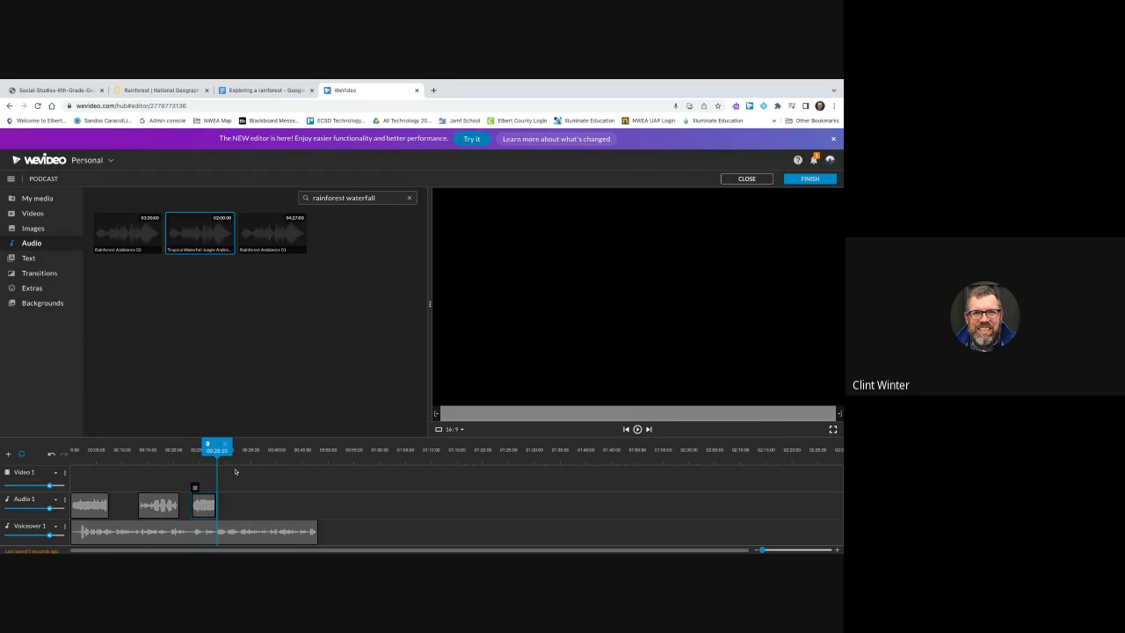
Search the stock audio for "alligator".
{"action": "left_click", "coordinate": [32, 245]}
{"action": "left_click_drag", "start_coordinate": [388, 196], "coordinate": [254, 156]}
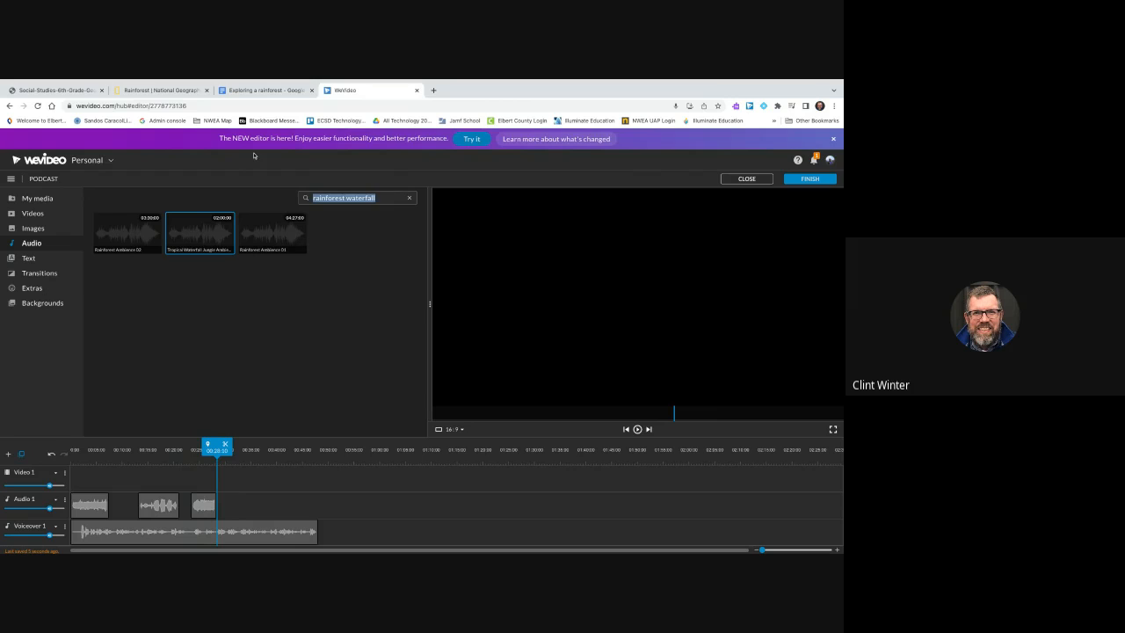
{"action": "type", "text": "alligator"}
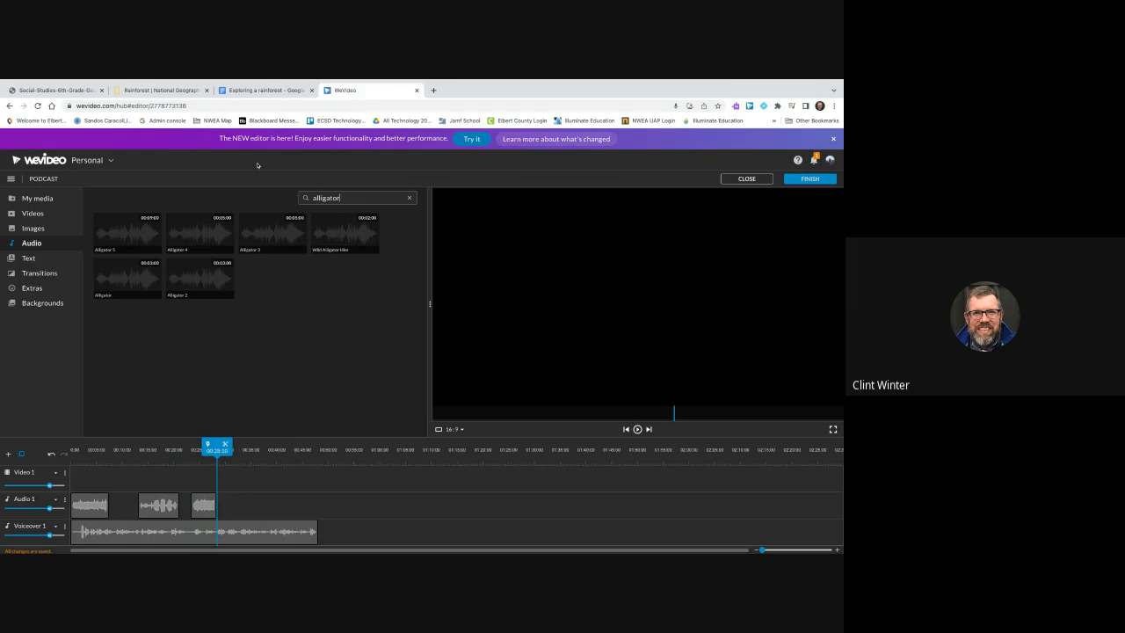
Finish the podcast and title the export with the creator's first name in possessive form followed by "rainforest project".
{"action": "left_click", "coordinate": [802, 181]}
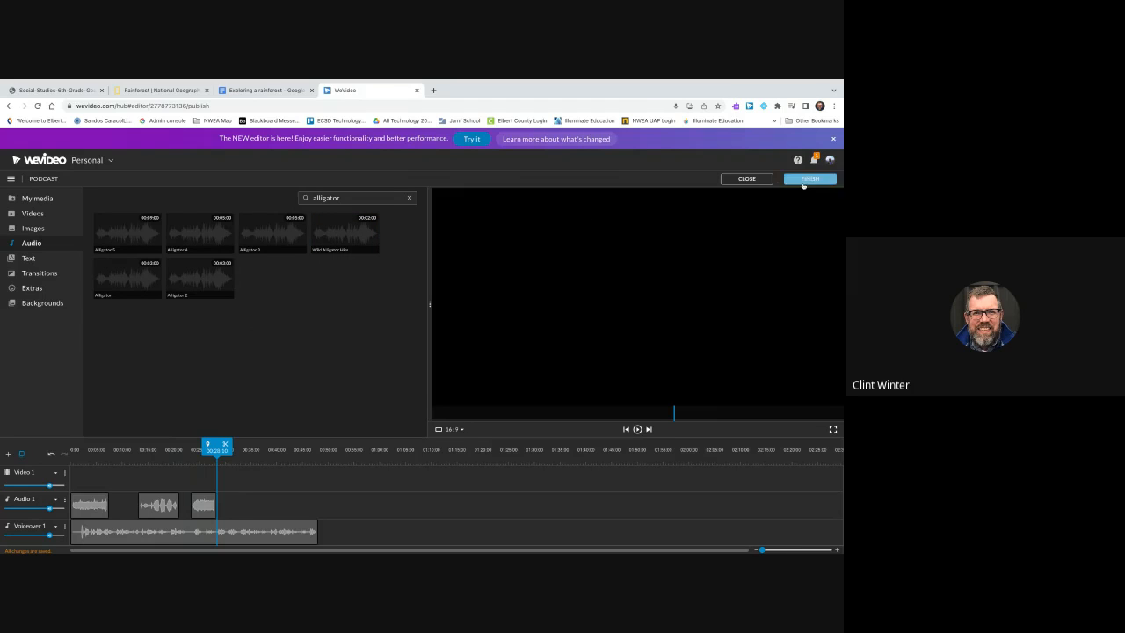
{"action": "left_click_drag", "start_coordinate": [405, 359], "coordinate": [280, 345]}
{"action": "type", "text": "Clin"}
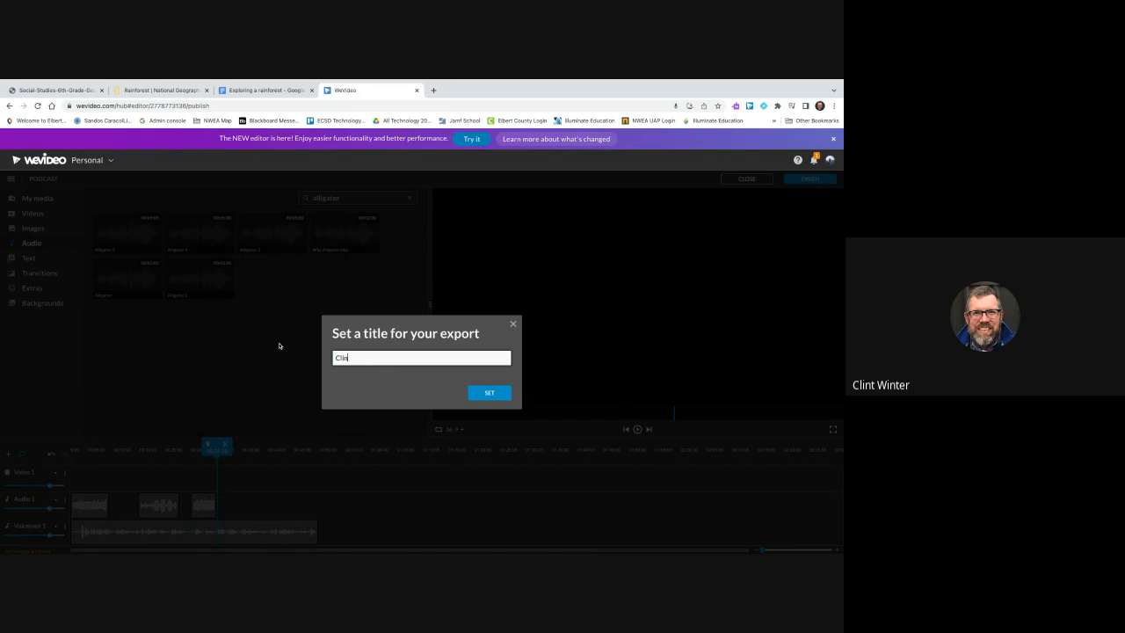
{"action": "type", "text": "t's rainforest project"}
{"action": "key", "text": "Return"}
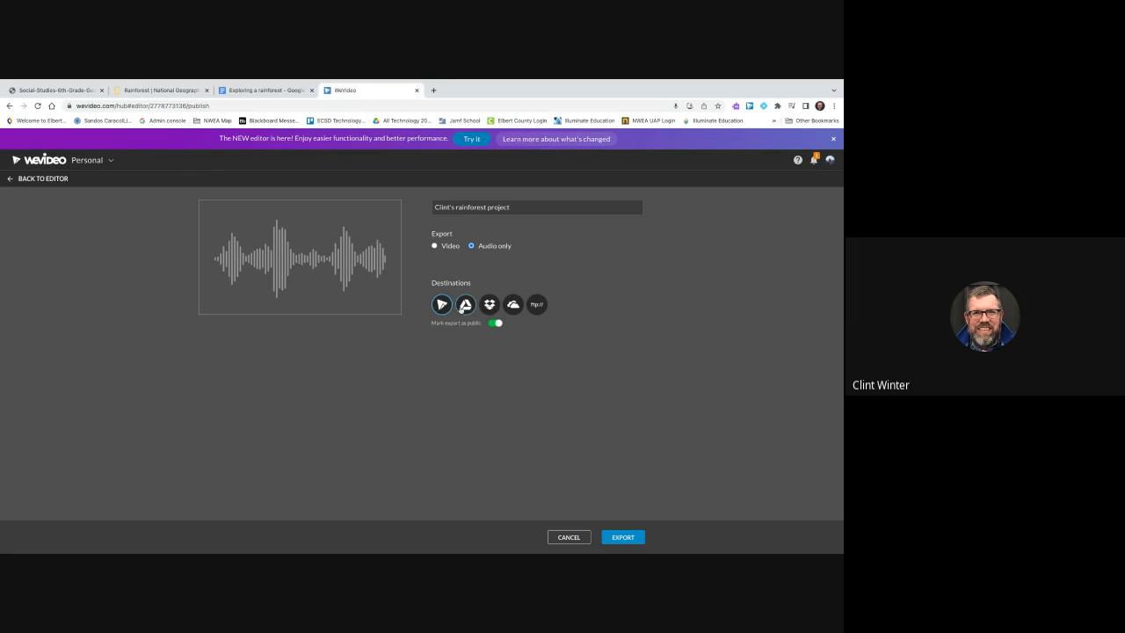
Review the export destinations and export the podcast as audio only to WeVideo.
{"action": "scroll", "coordinate": [457, 313], "scroll_direction": "up", "scroll_amount": 5}
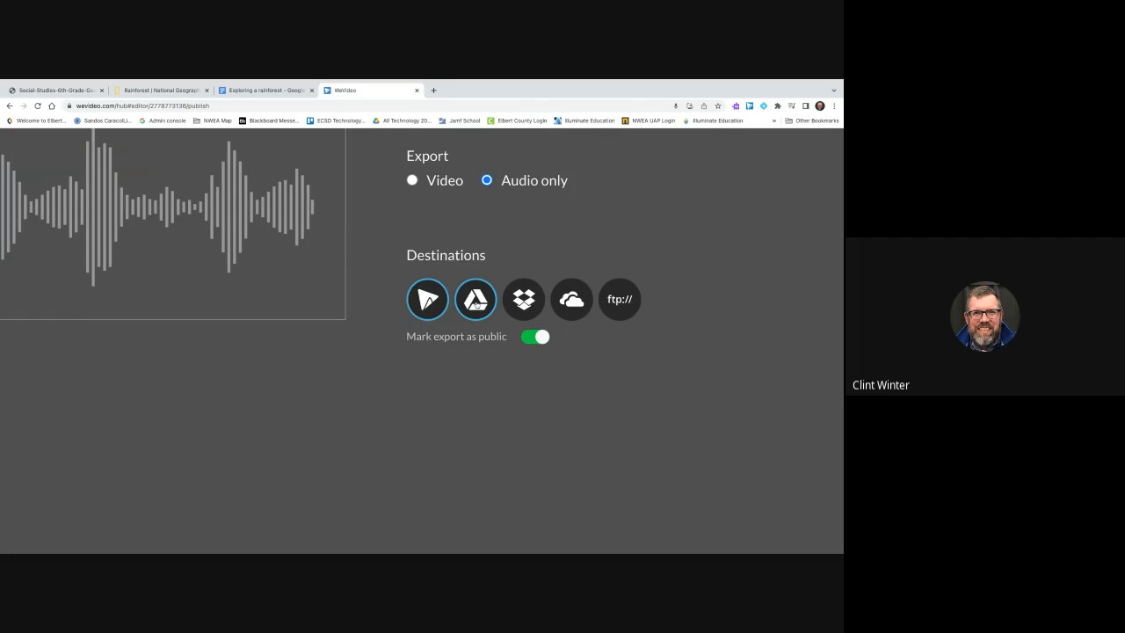
{"action": "scroll", "coordinate": [475, 302], "scroll_direction": "down", "scroll_amount": 5}
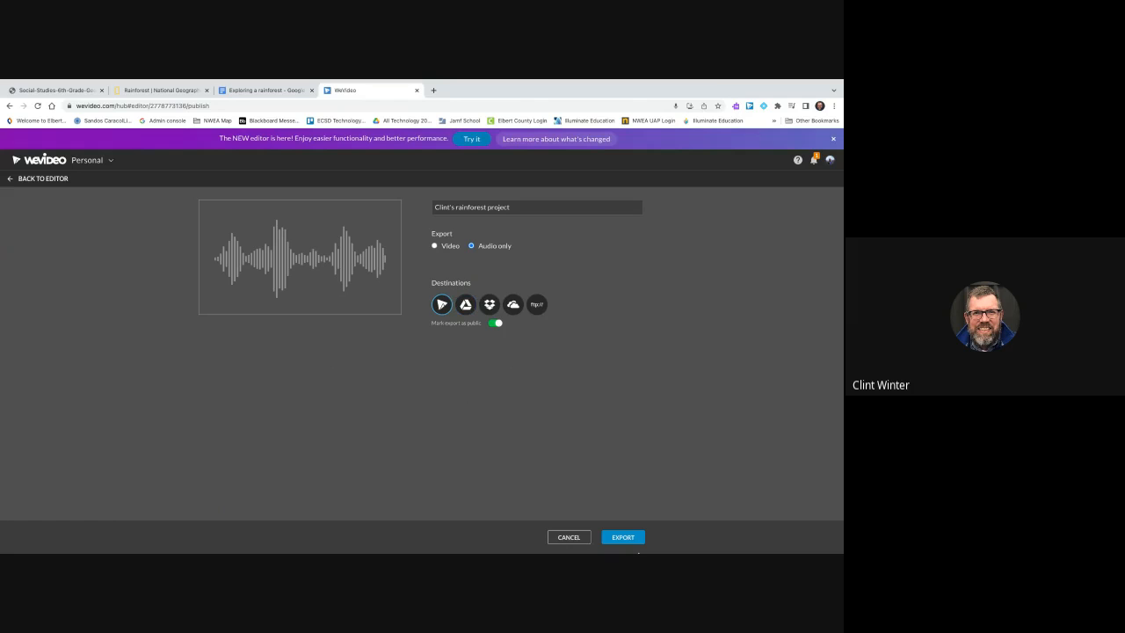
{"action": "left_click", "coordinate": [622, 538]}
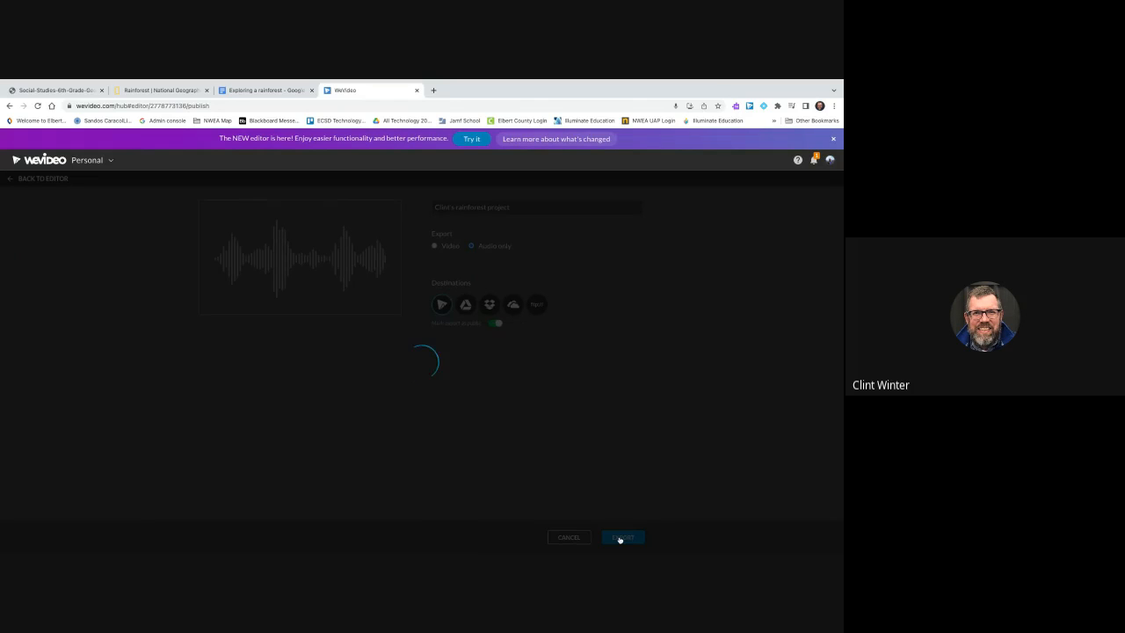